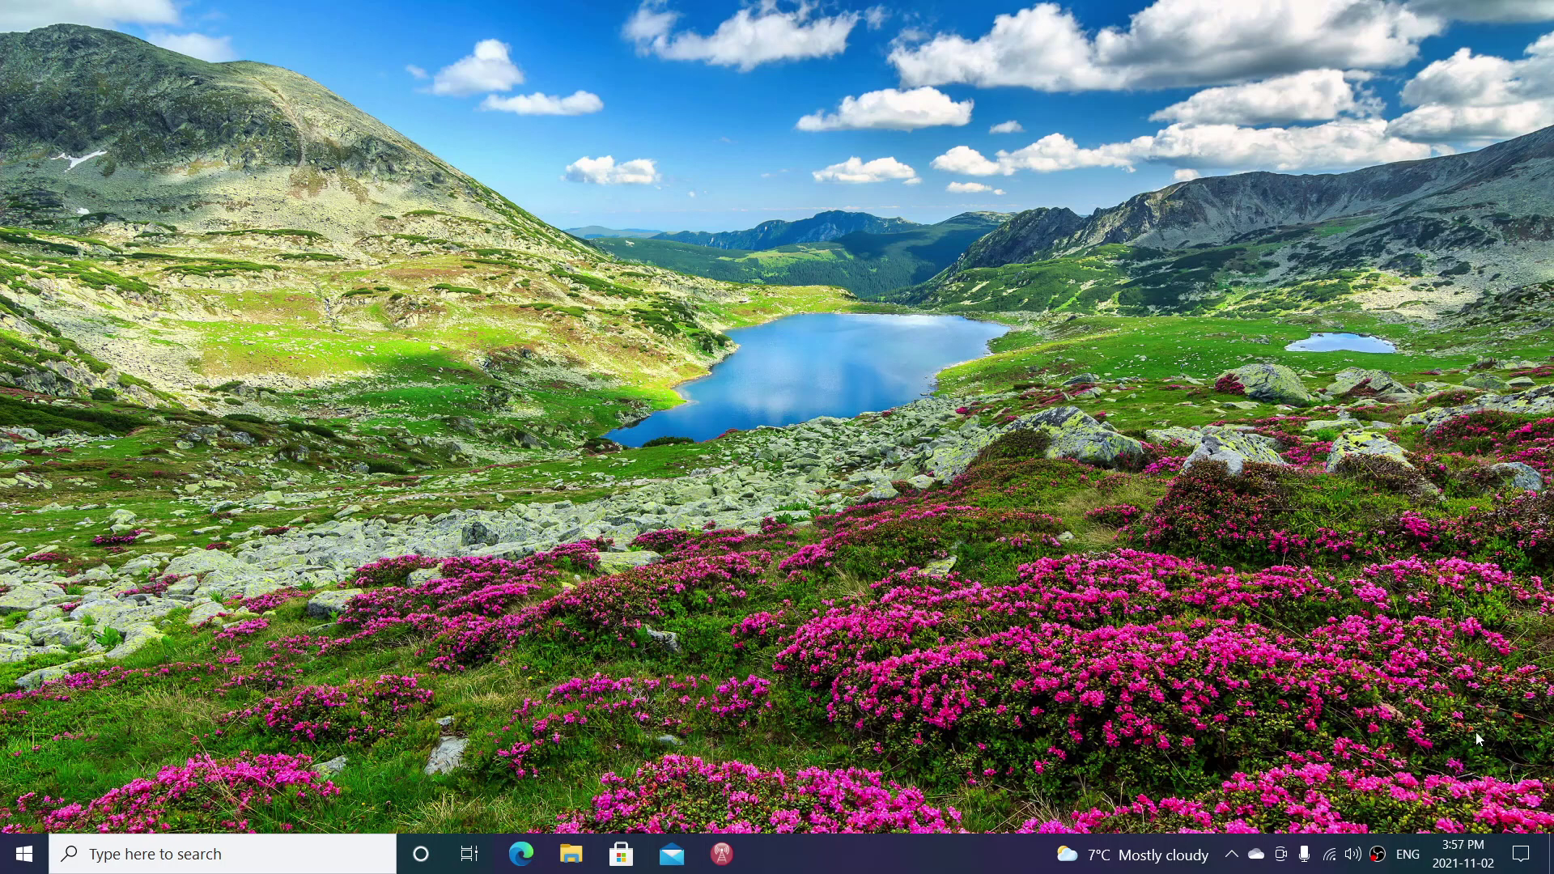
Glance at the taskbar calendar and the empty notification centre, closing each afterwards
left_click(1464, 858)
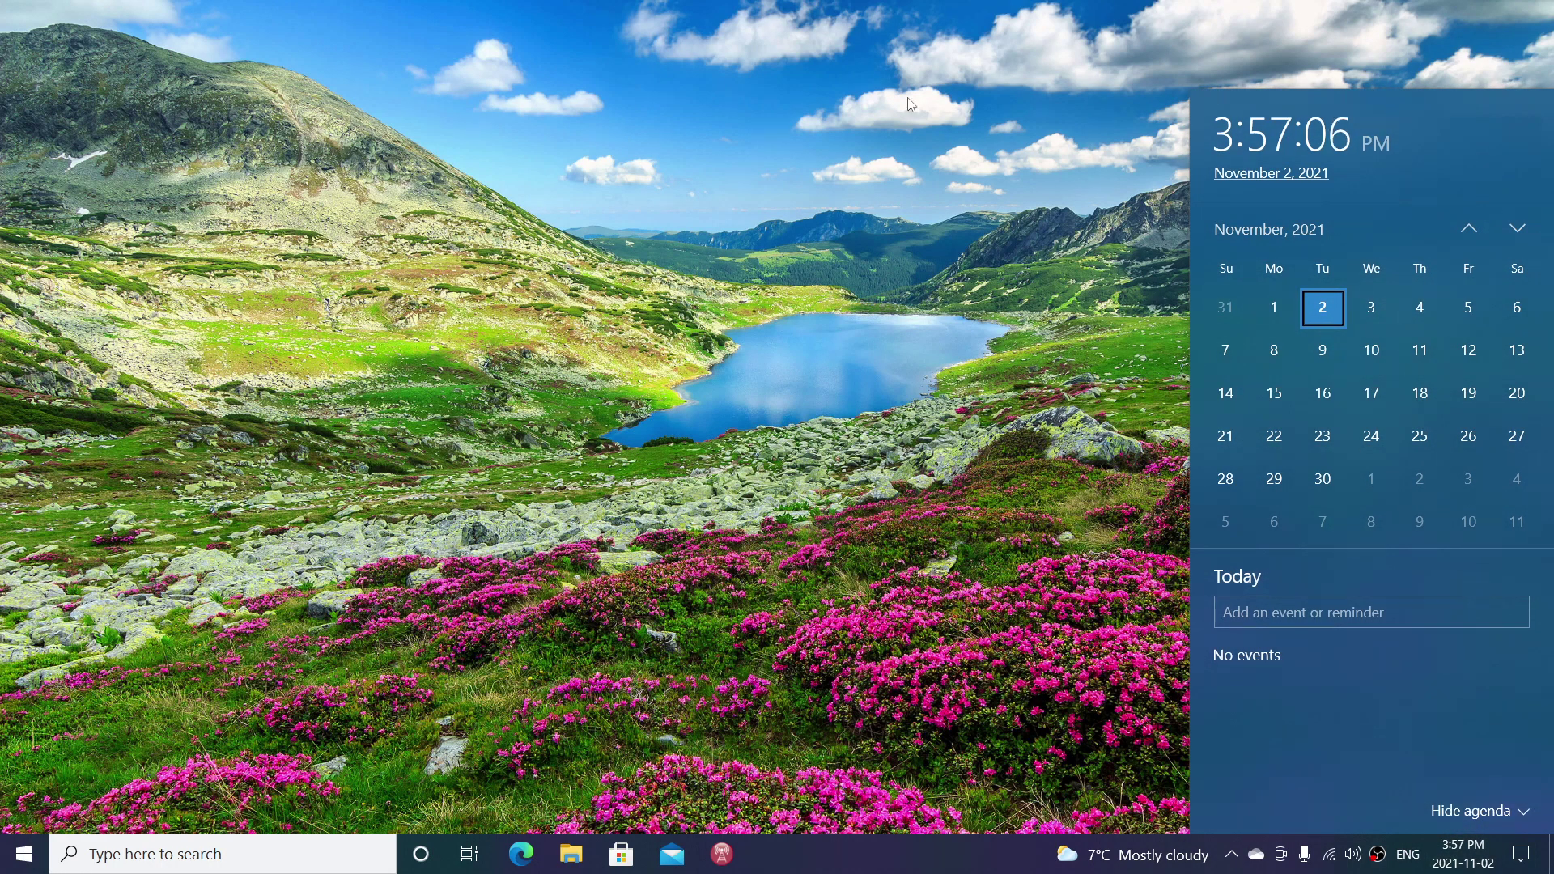
left_click(813, 230)
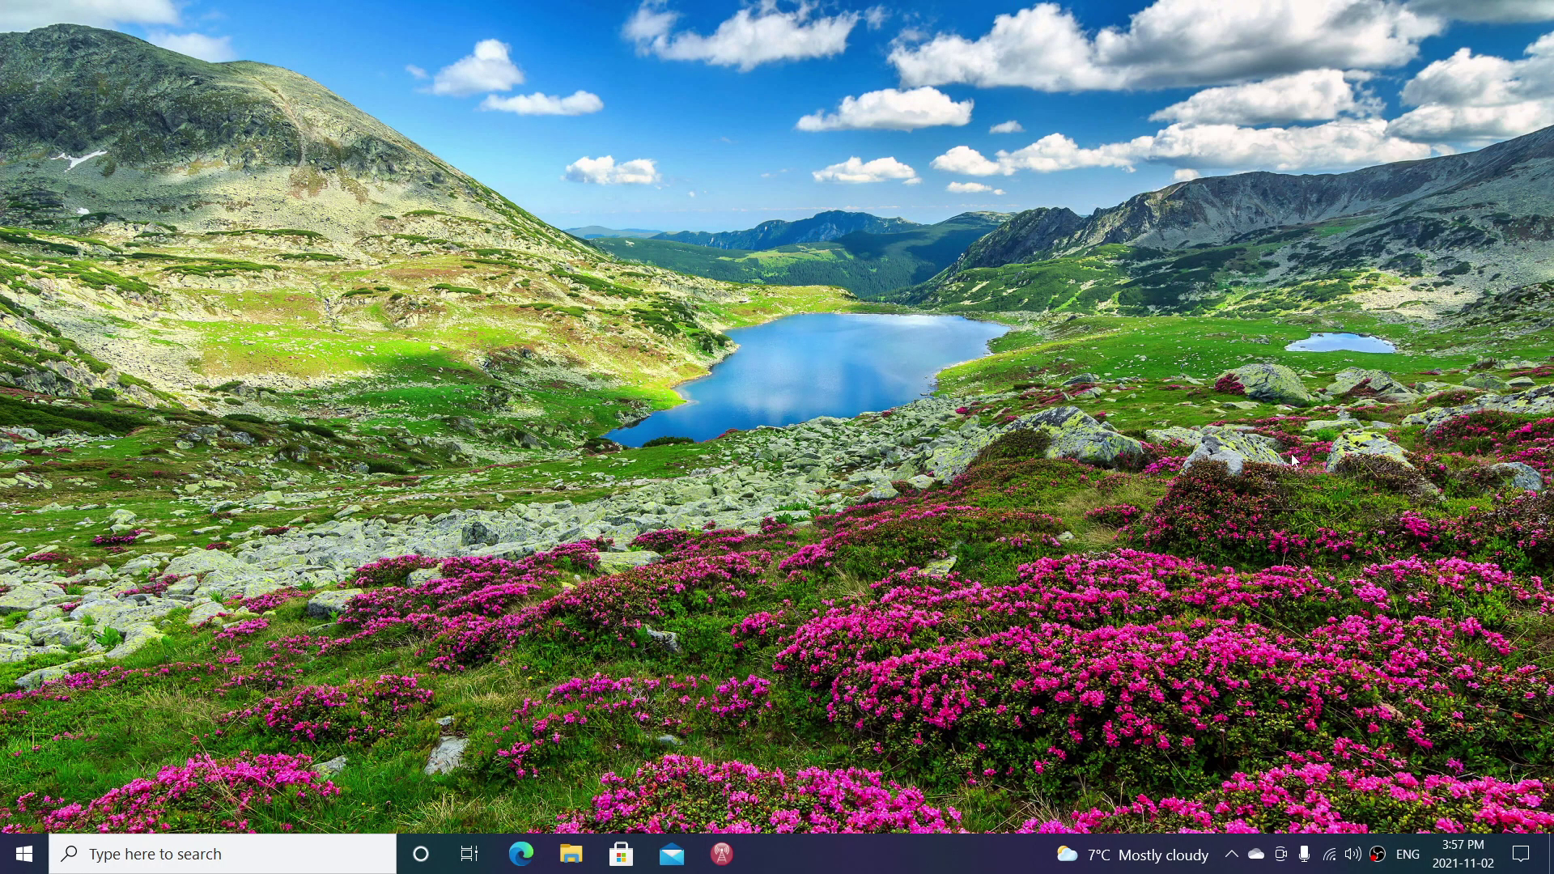
left_click(1520, 855)
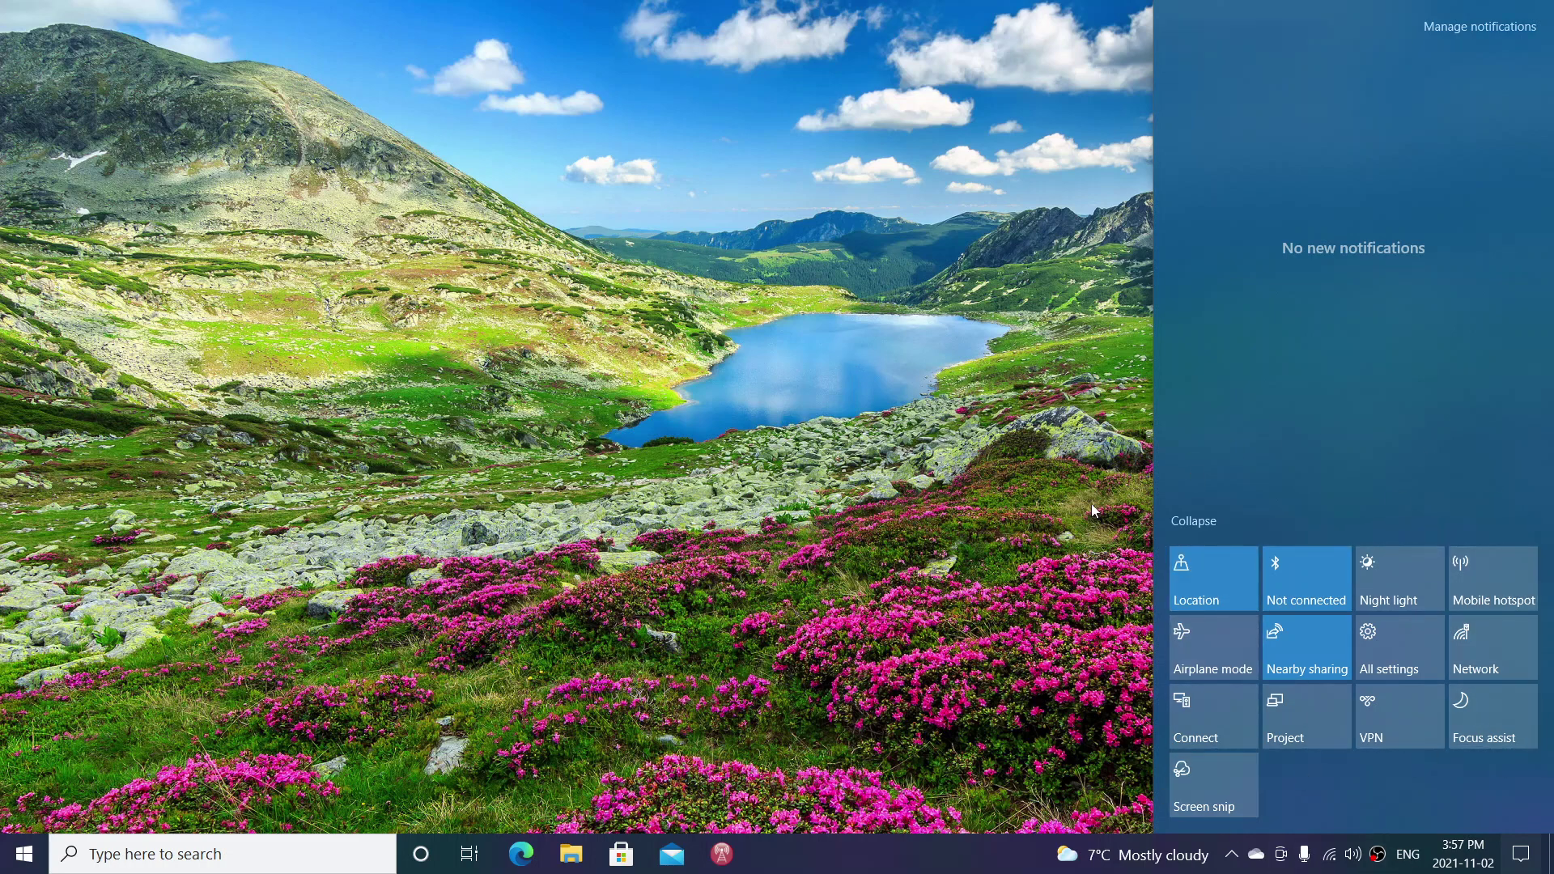
left_click(1000, 647)
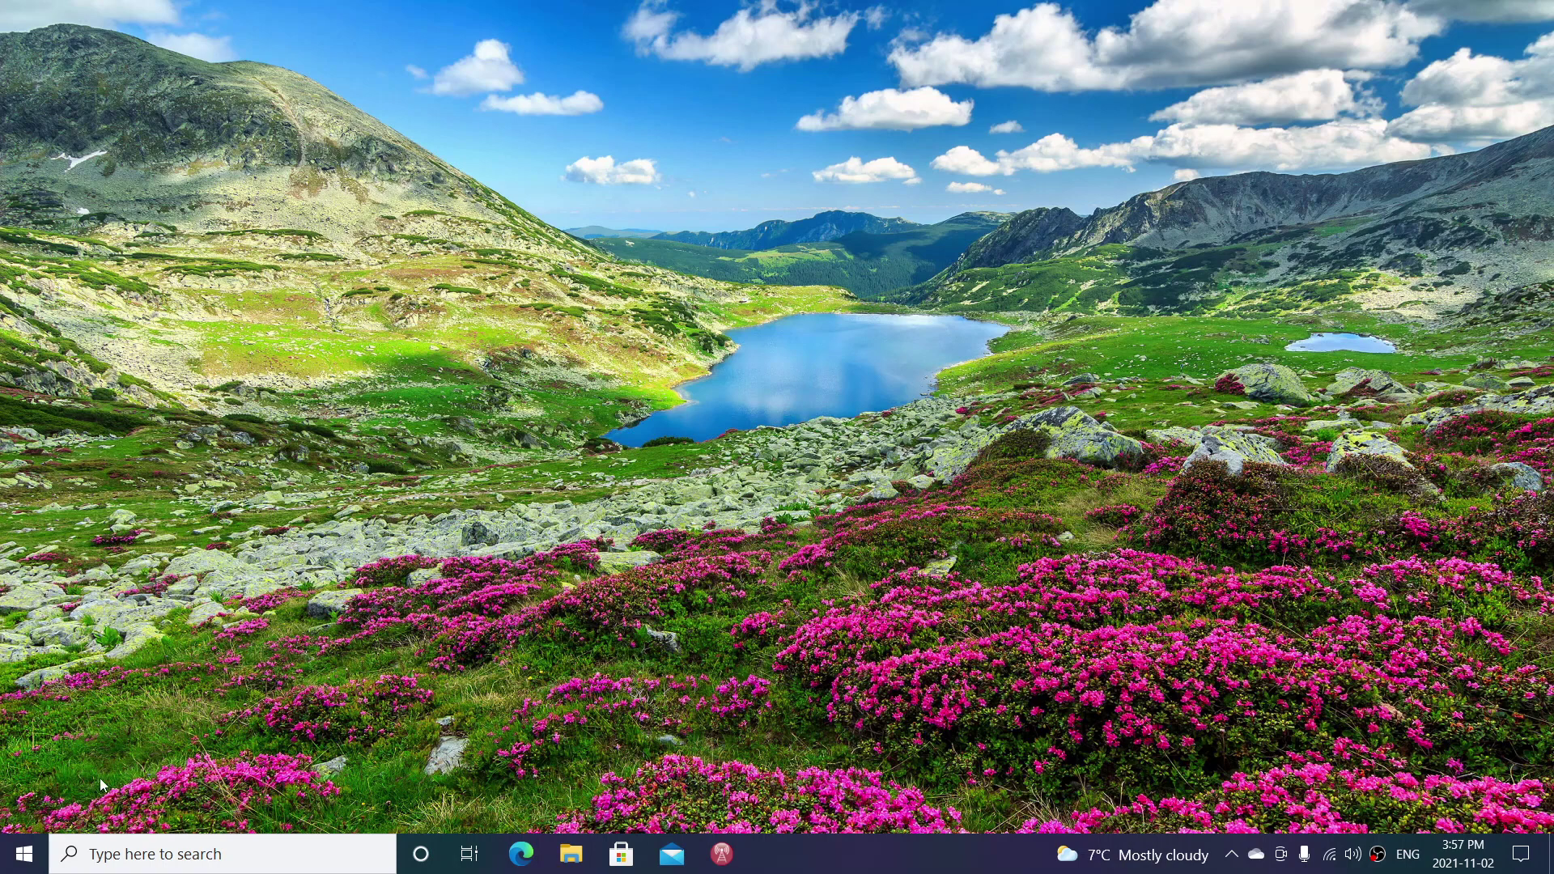
Launch Settings from Start and go to System > Notifications & actions
left_click(23, 854)
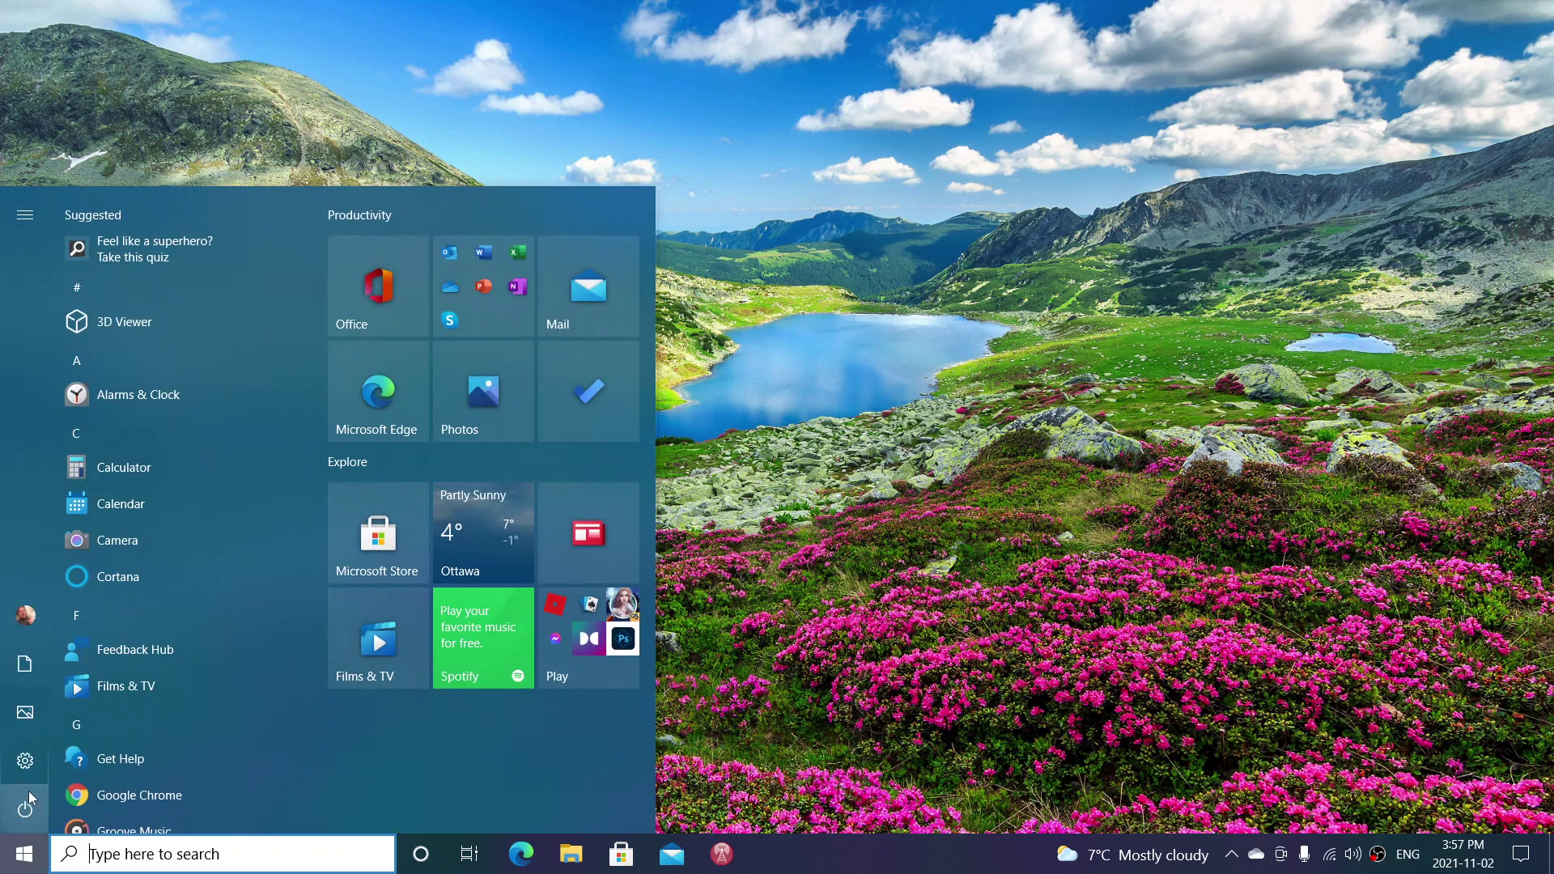
left_click(26, 760)
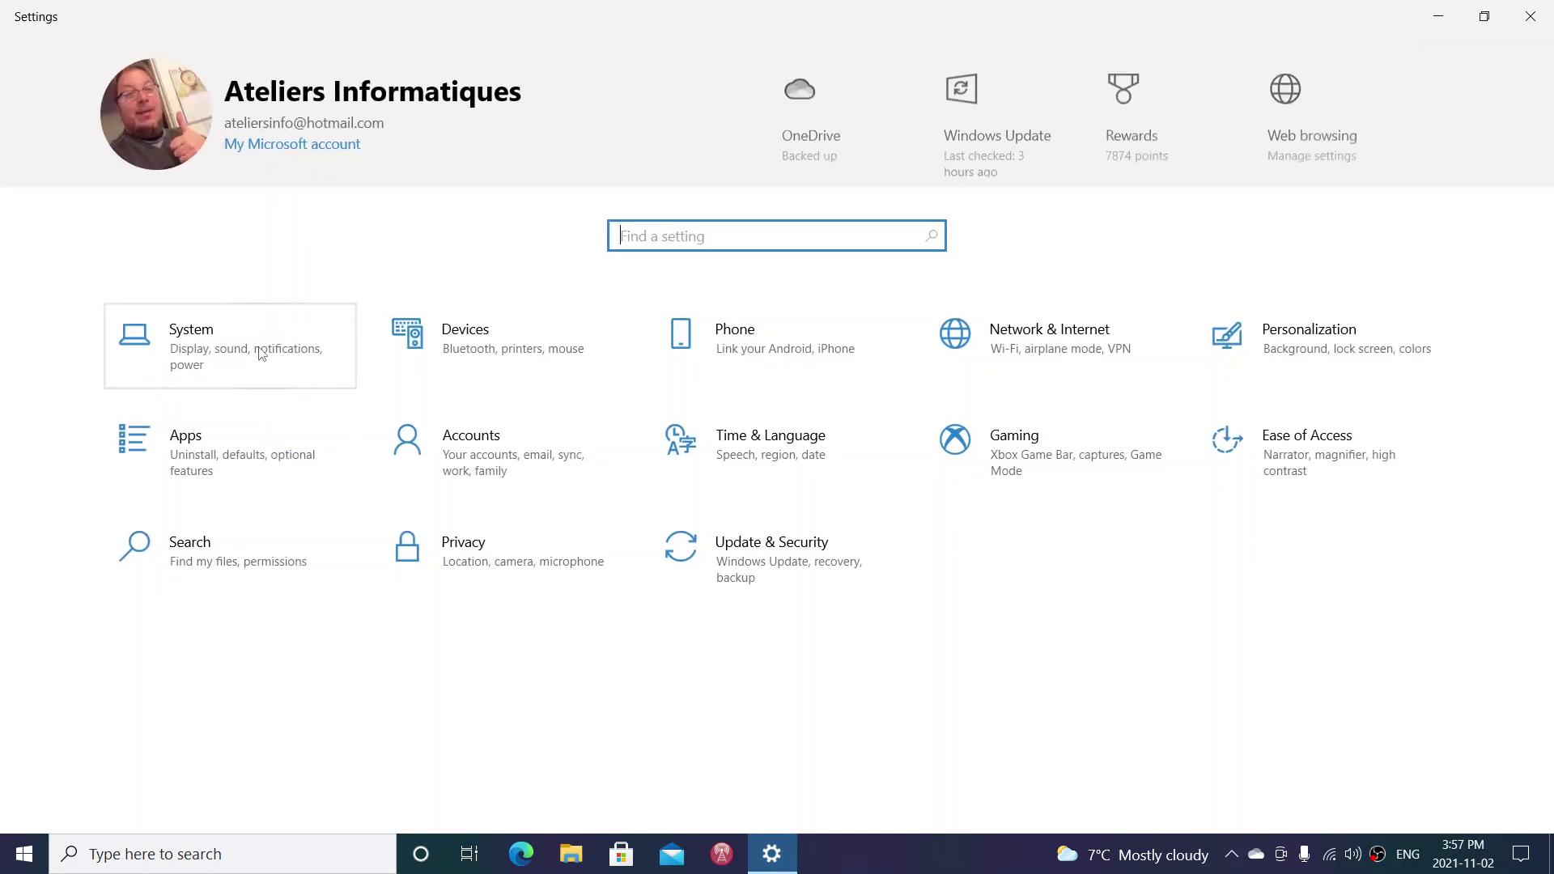
left_click(260, 354)
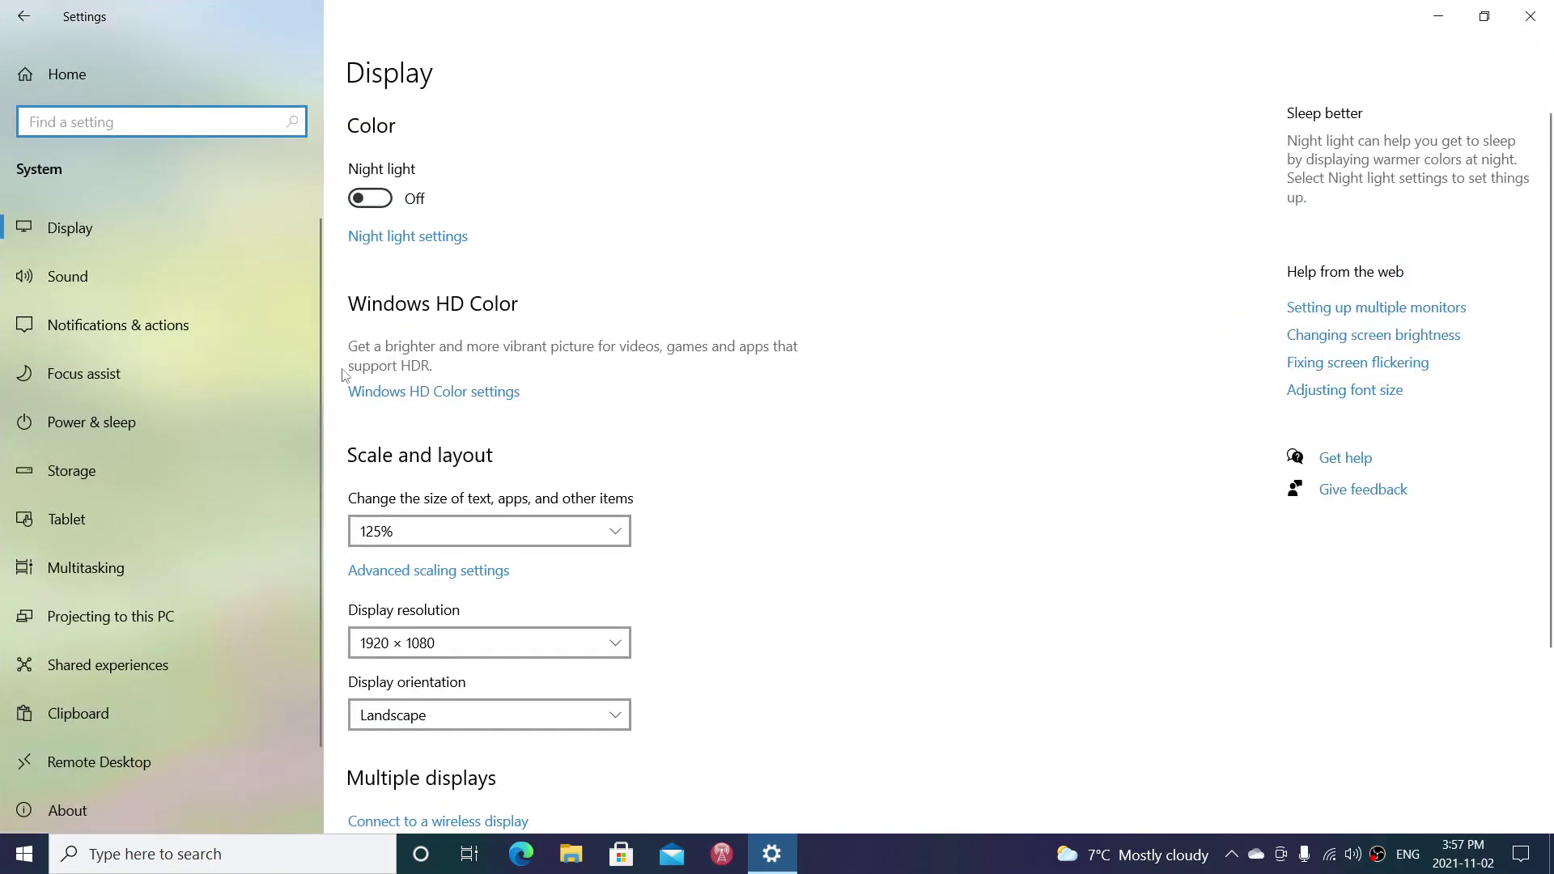
left_click(199, 329)
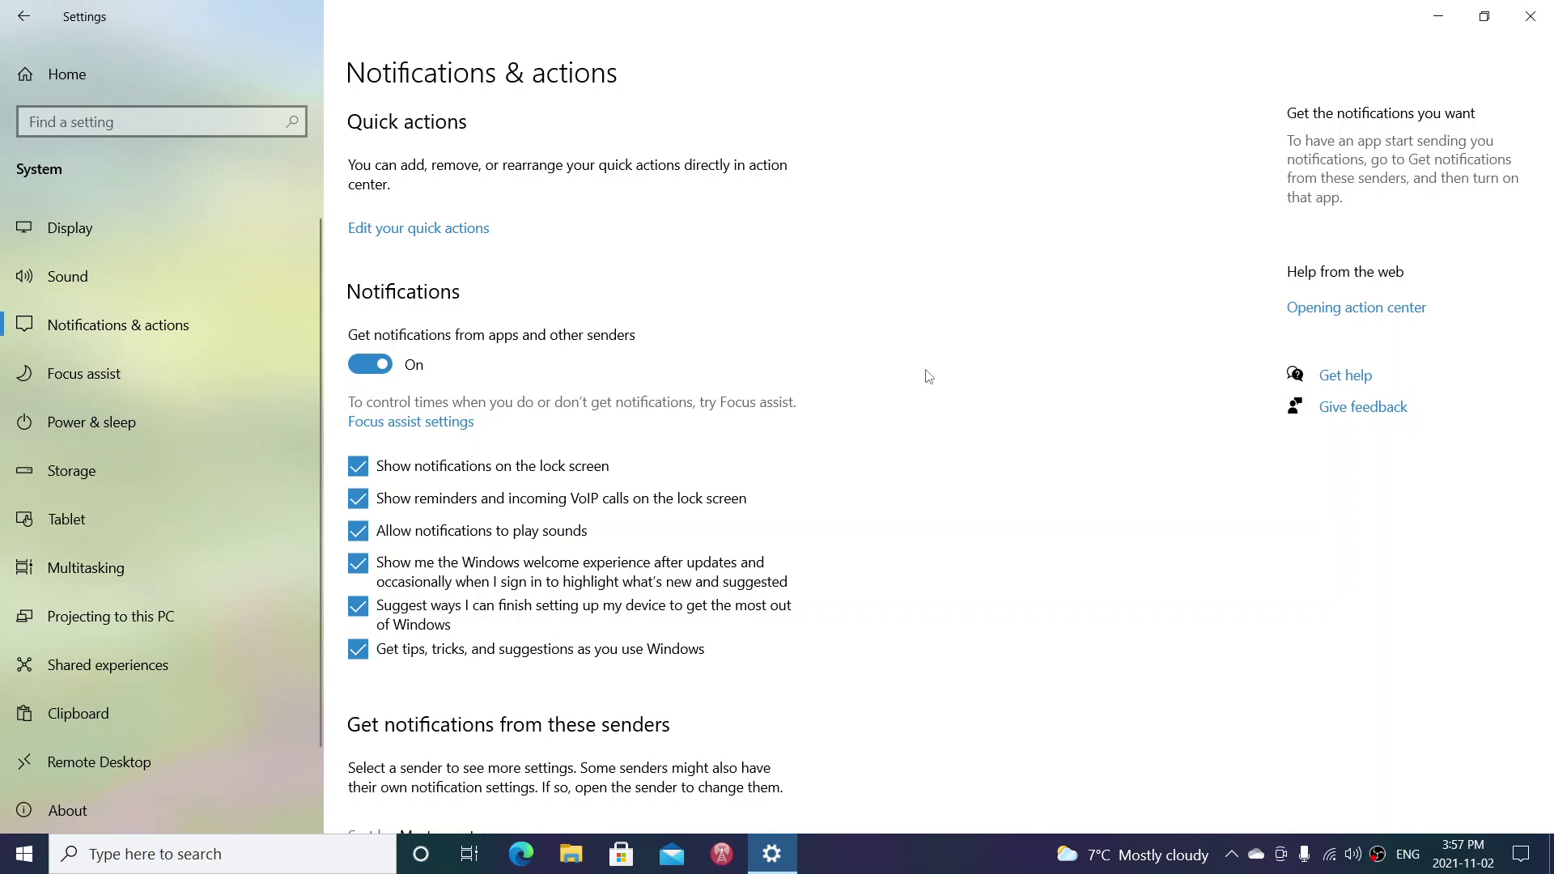
left_click(363, 367)
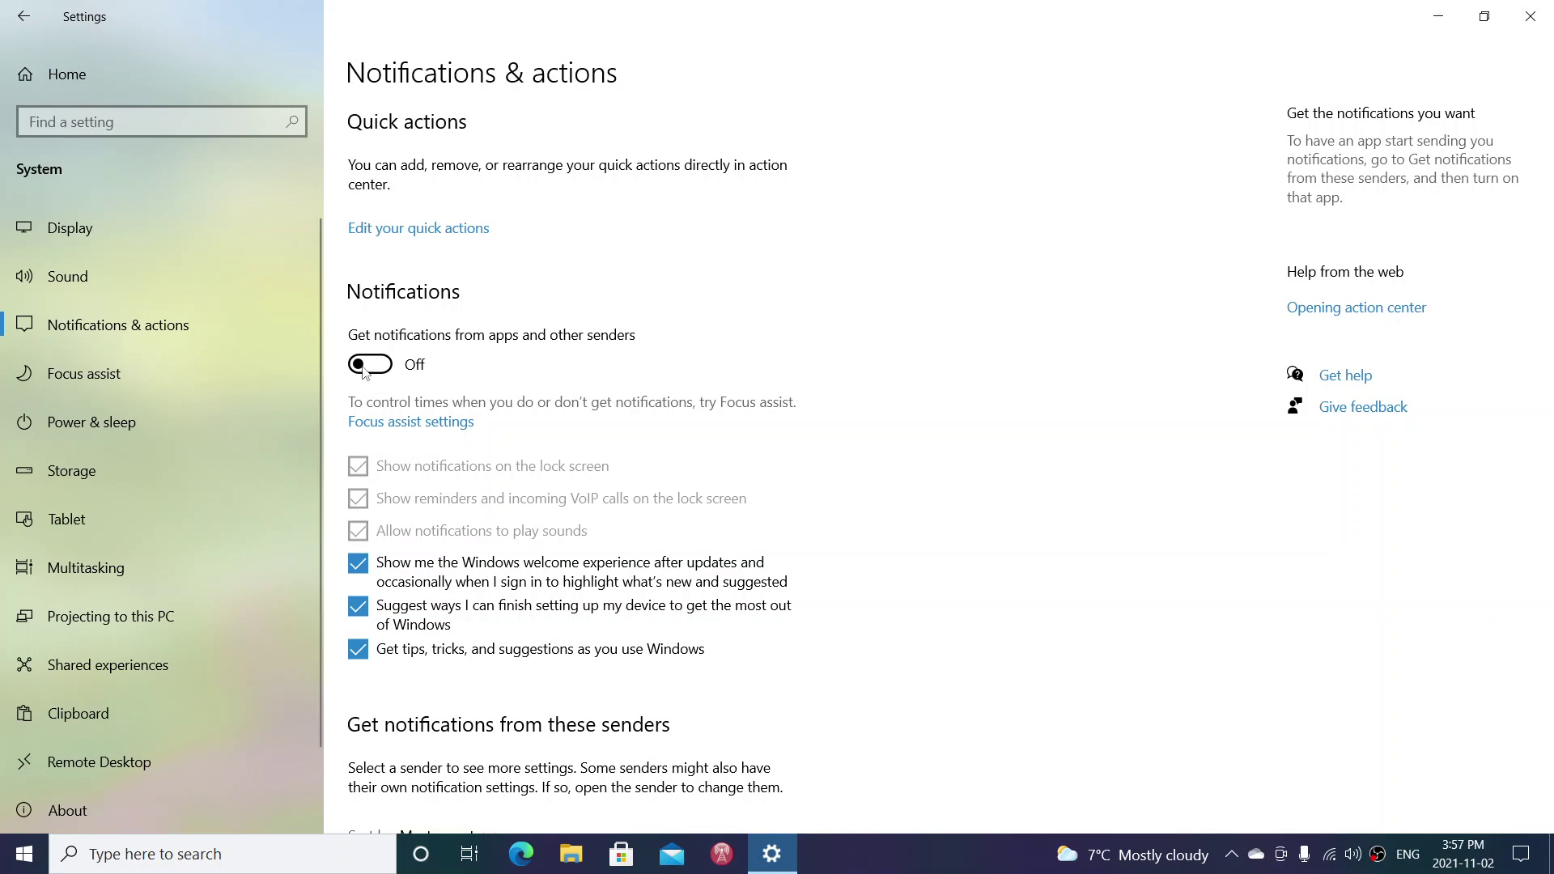
scroll(963, 486, "down", 10)
scroll(963, 486, "up", 10)
scroll(963, 486, "down", 10)
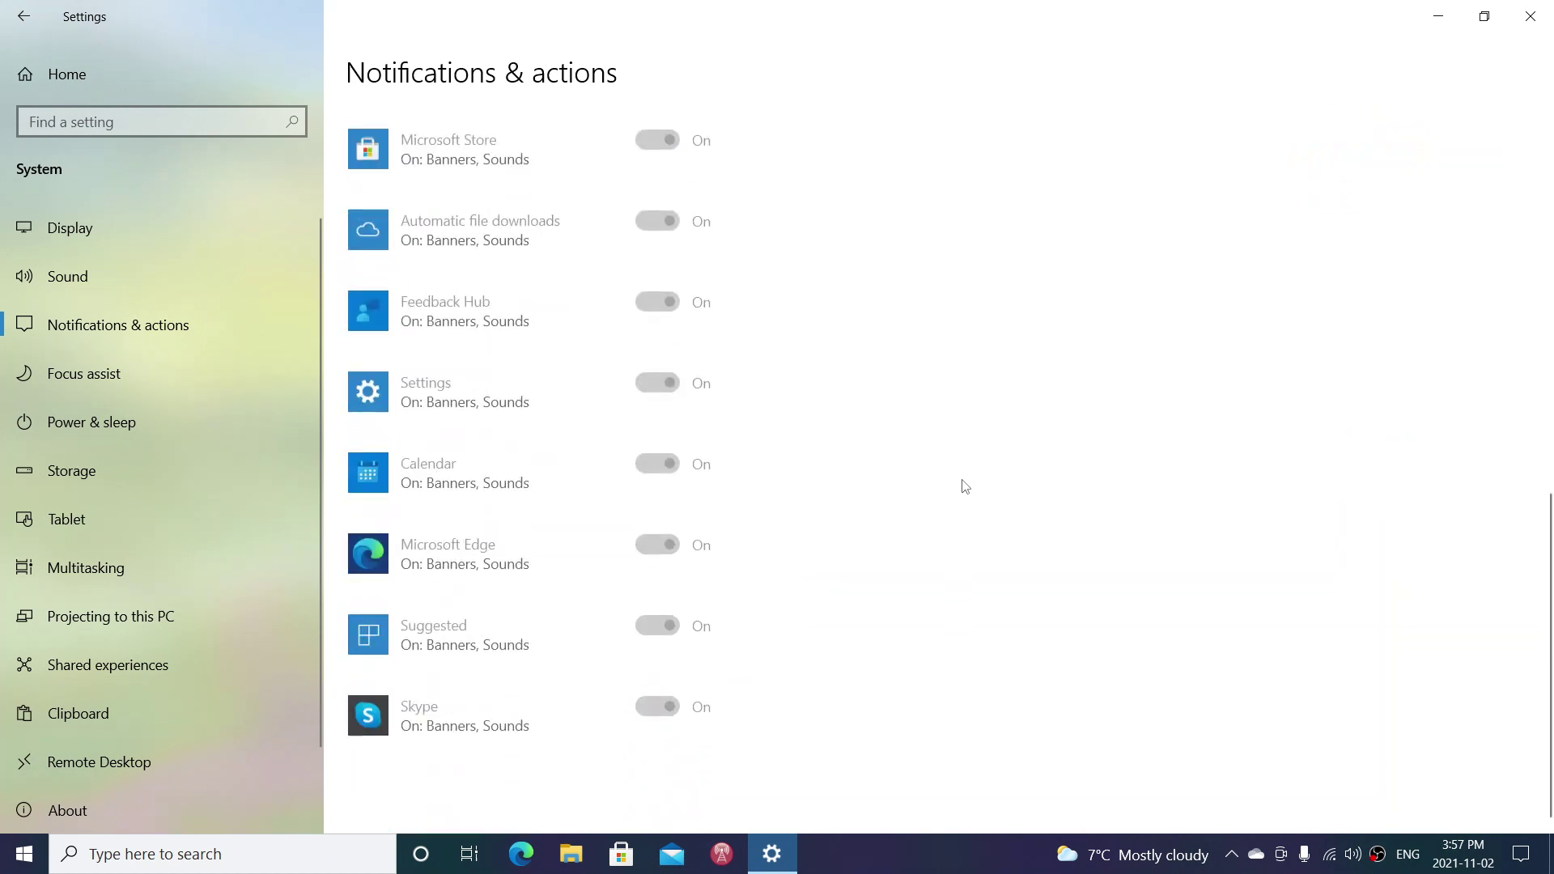
scroll(963, 485, "up", 10)
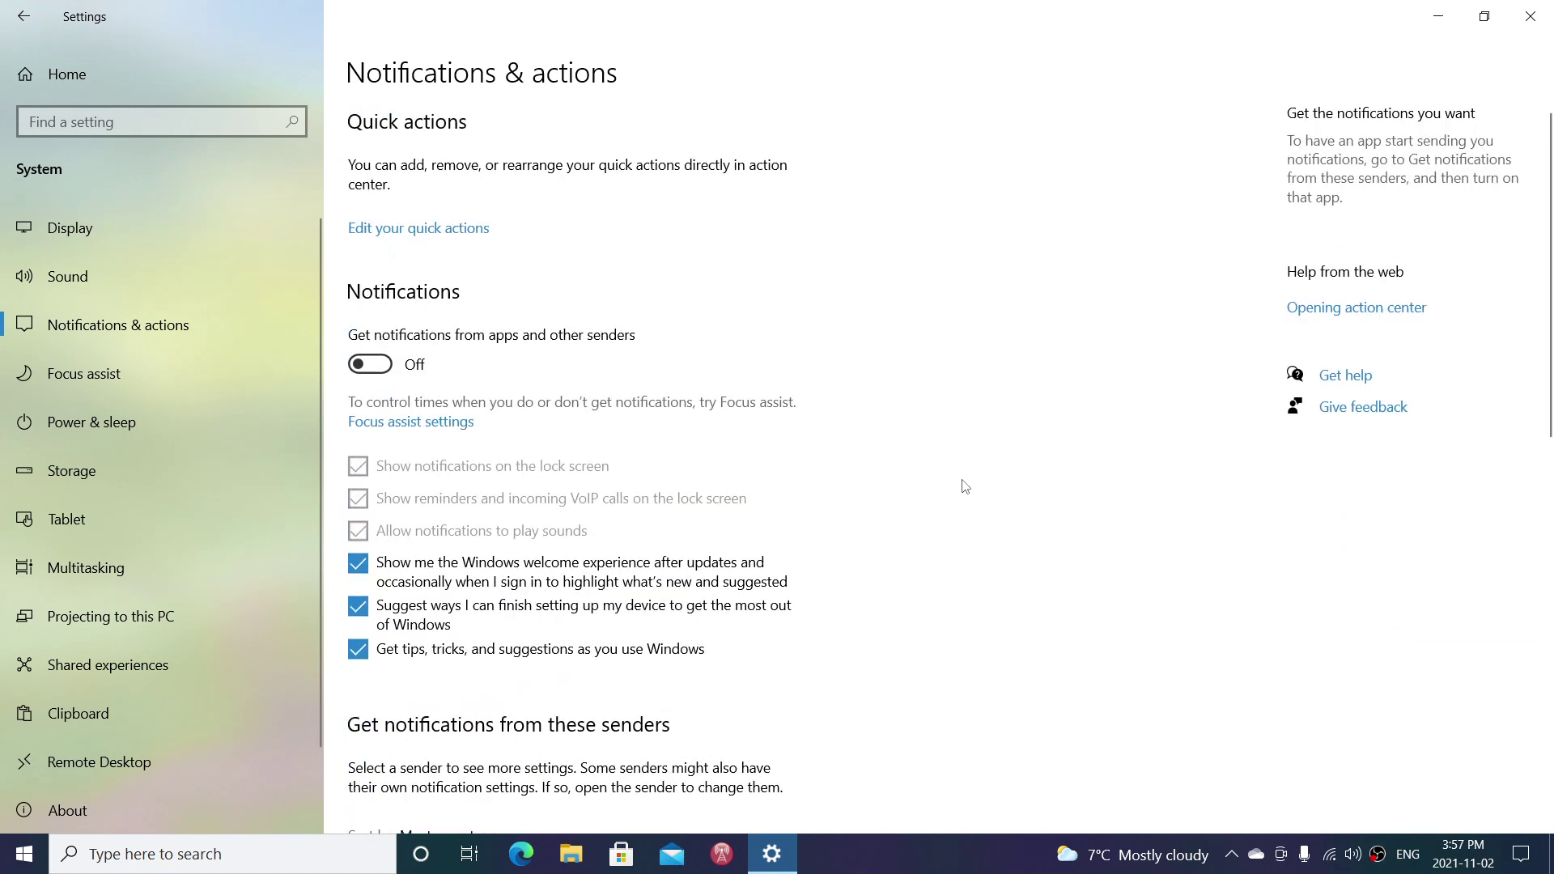
left_click(385, 365)
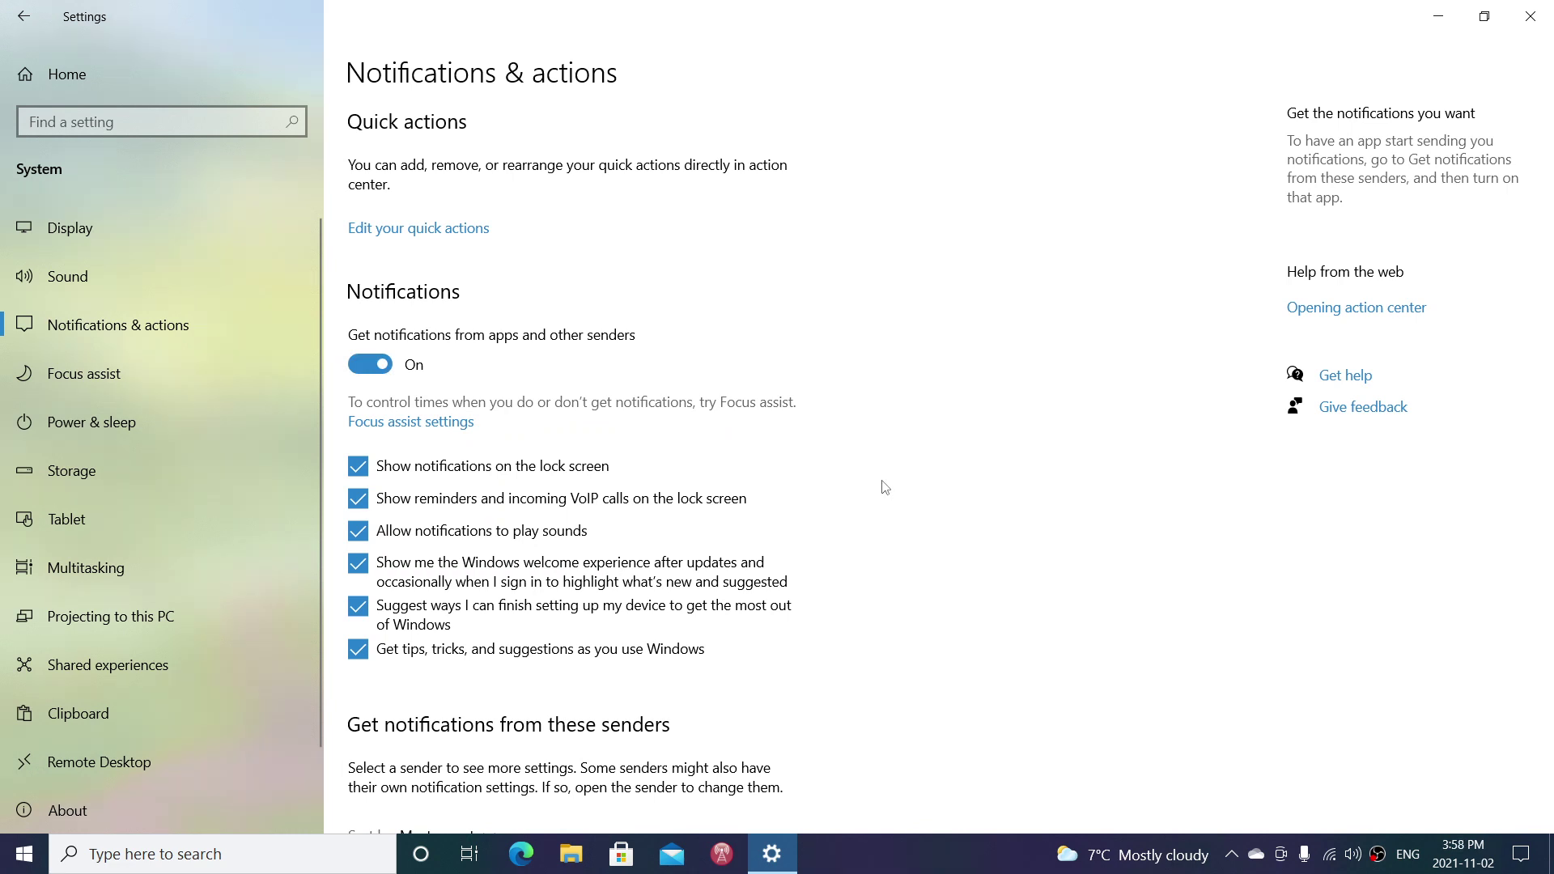
Turn off sender notifications for PowerToys (Preview), Feedback Hub and Suggested
scroll(885, 487, "down", 10)
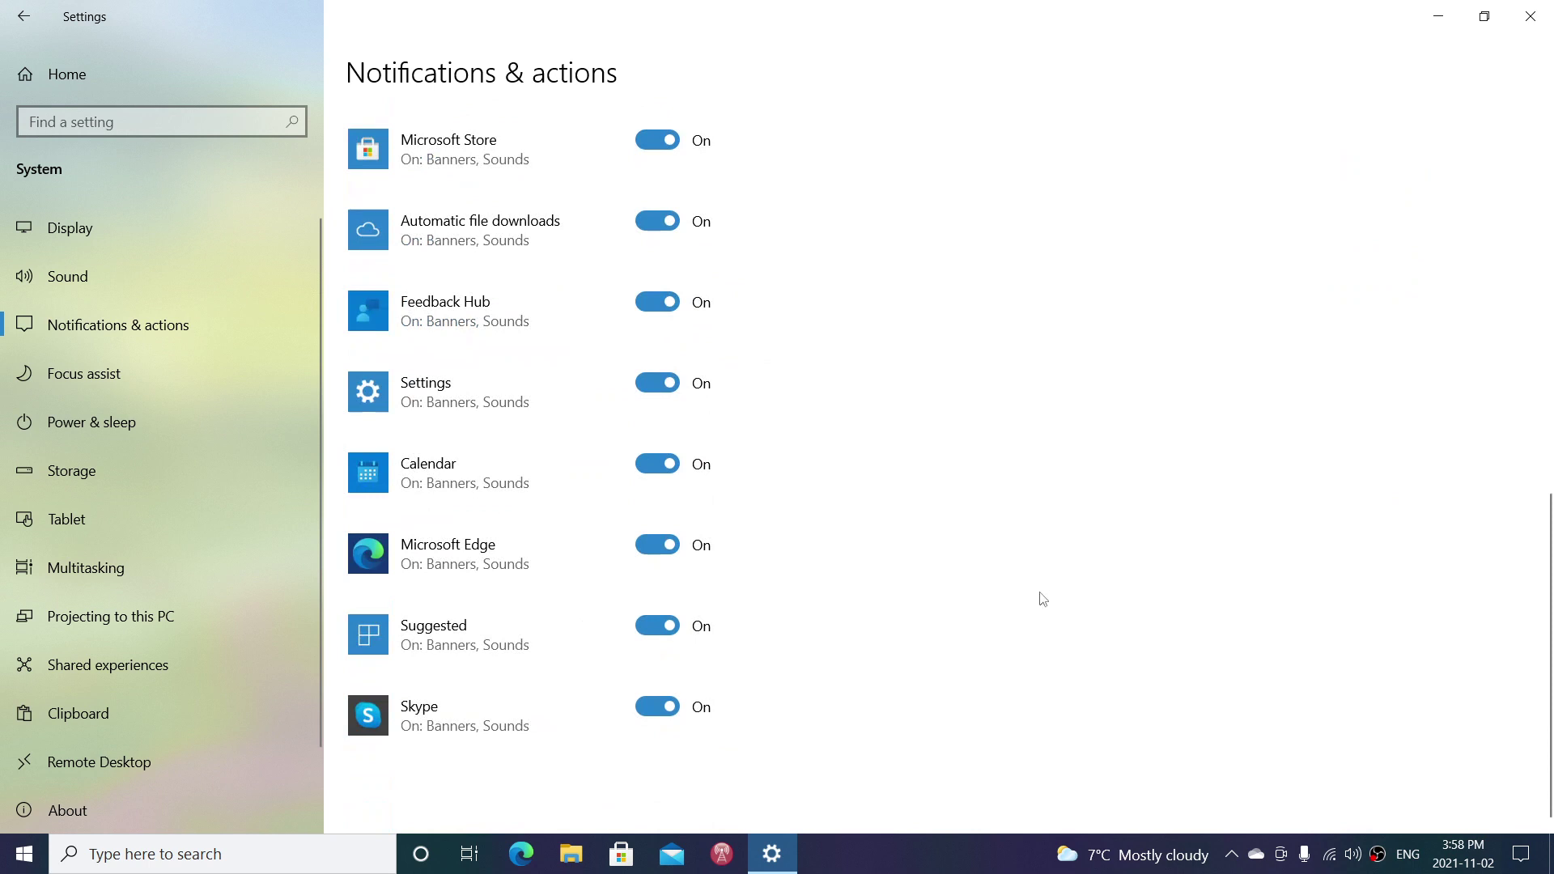
scroll(943, 495, "up", 6)
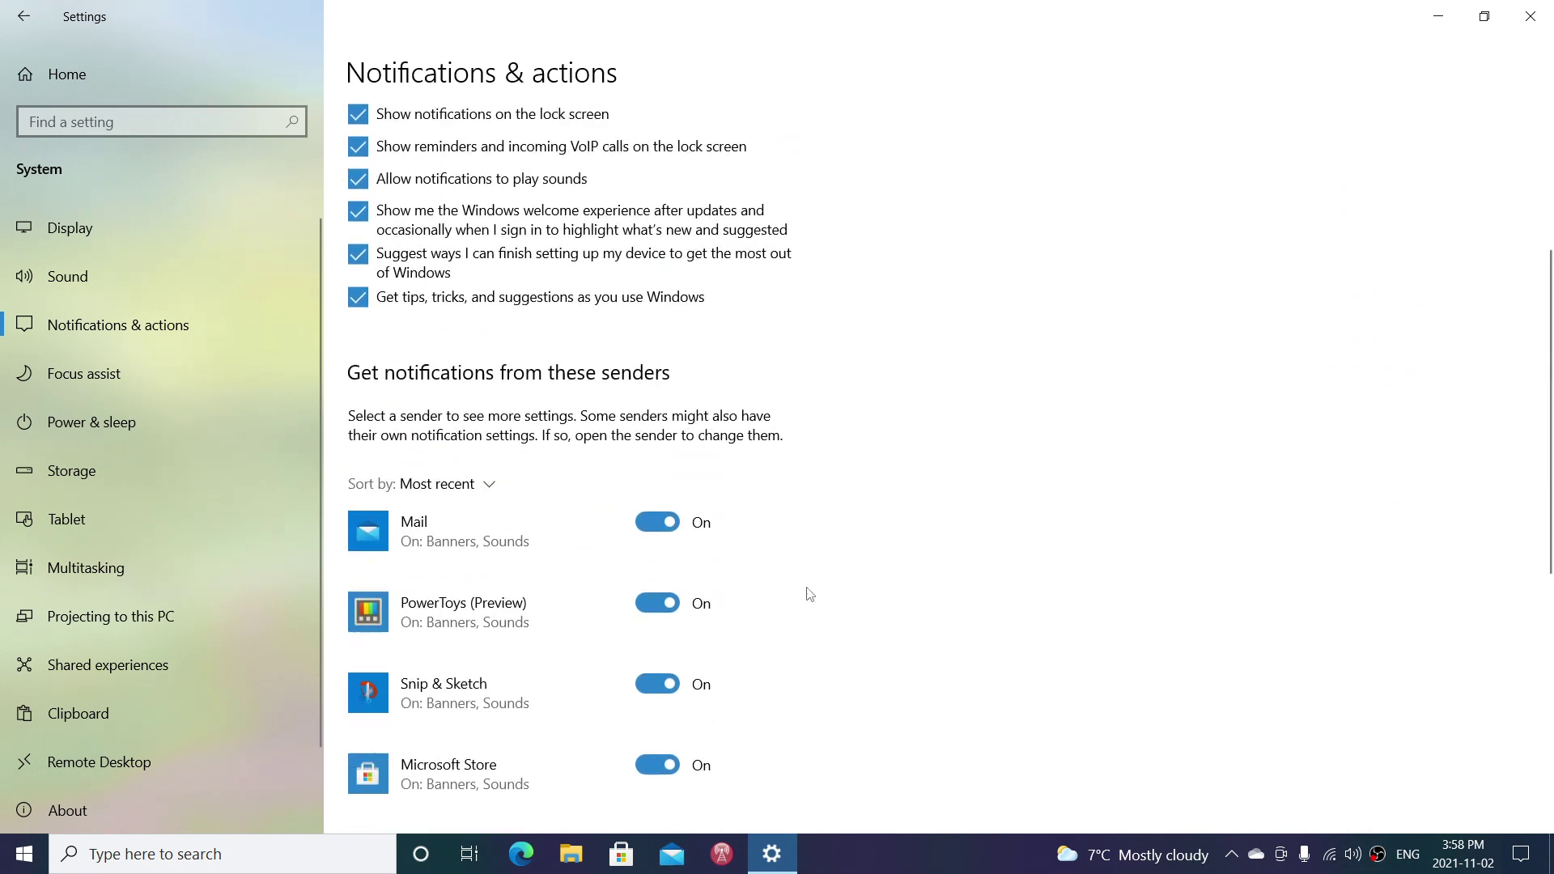
left_click(650, 611)
scroll(633, 711, "down", 4)
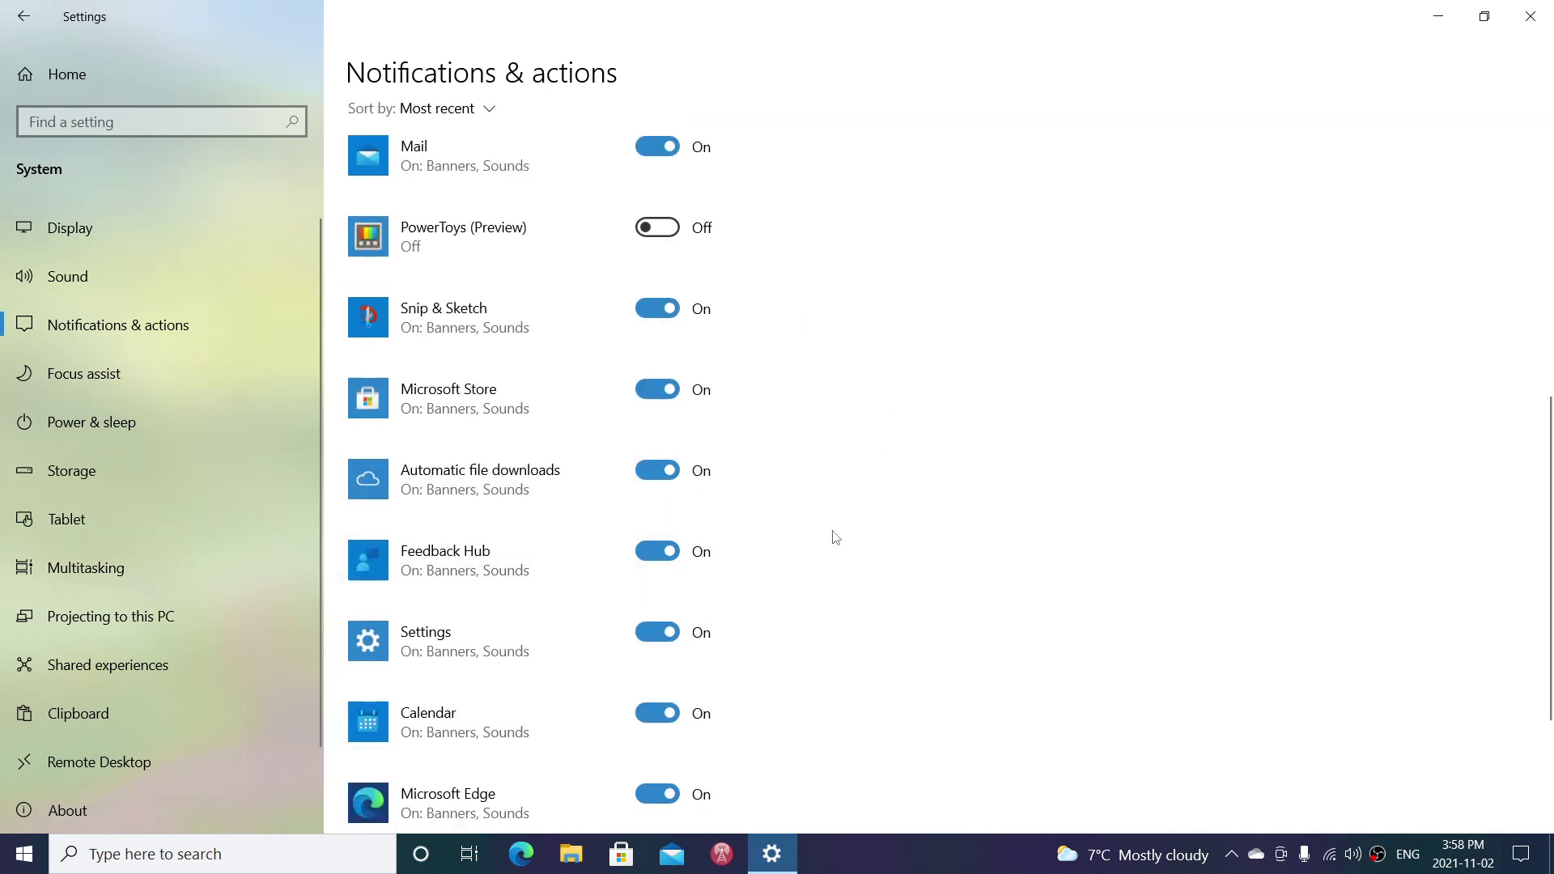
left_click(653, 551)
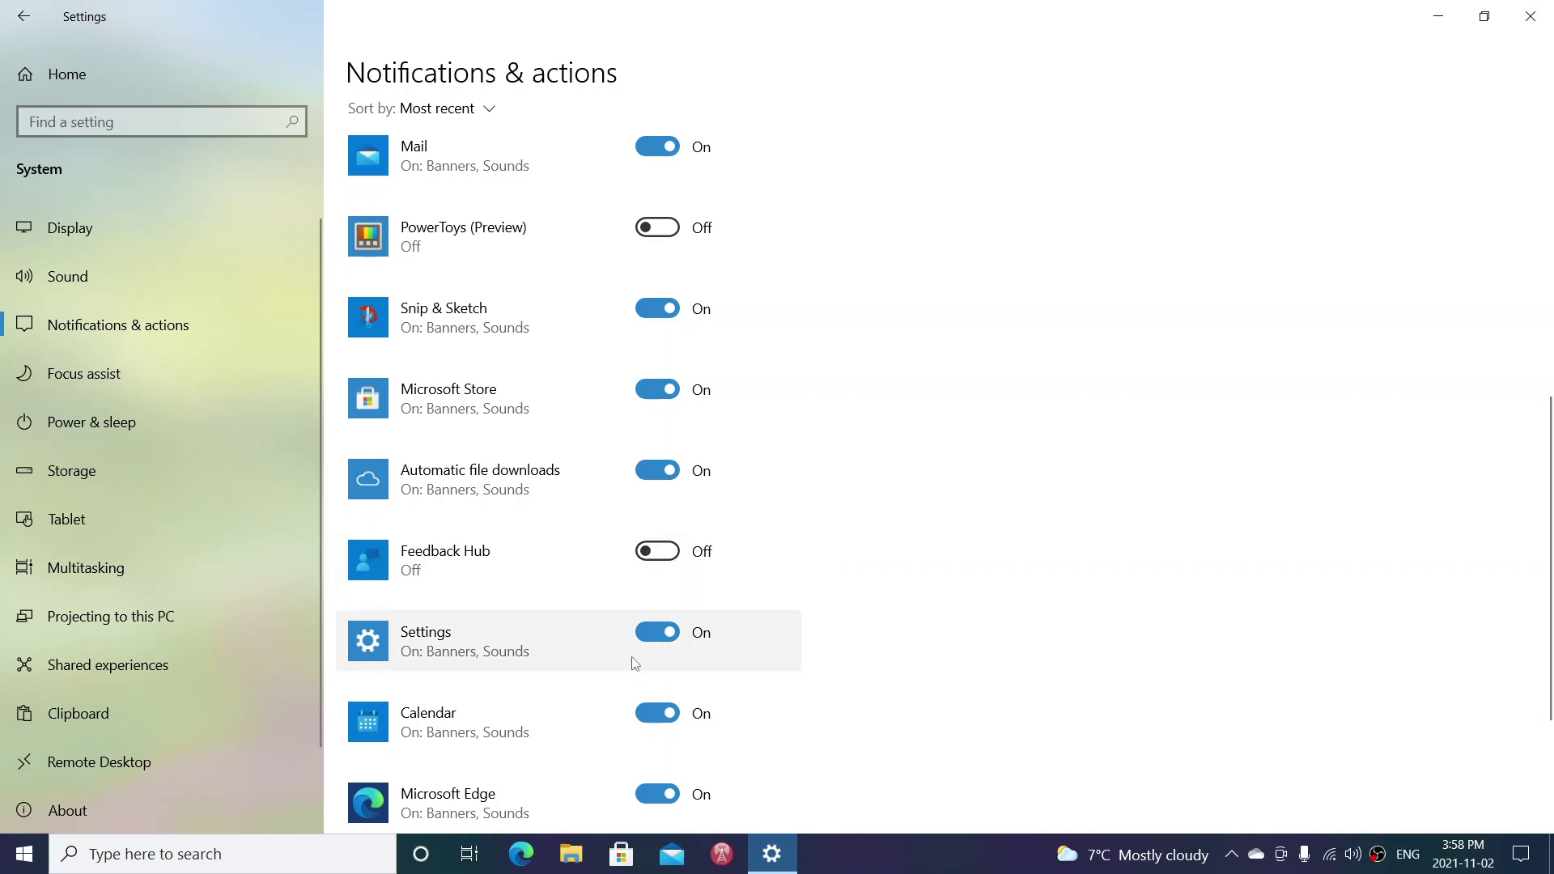
scroll(793, 701, "down", 3)
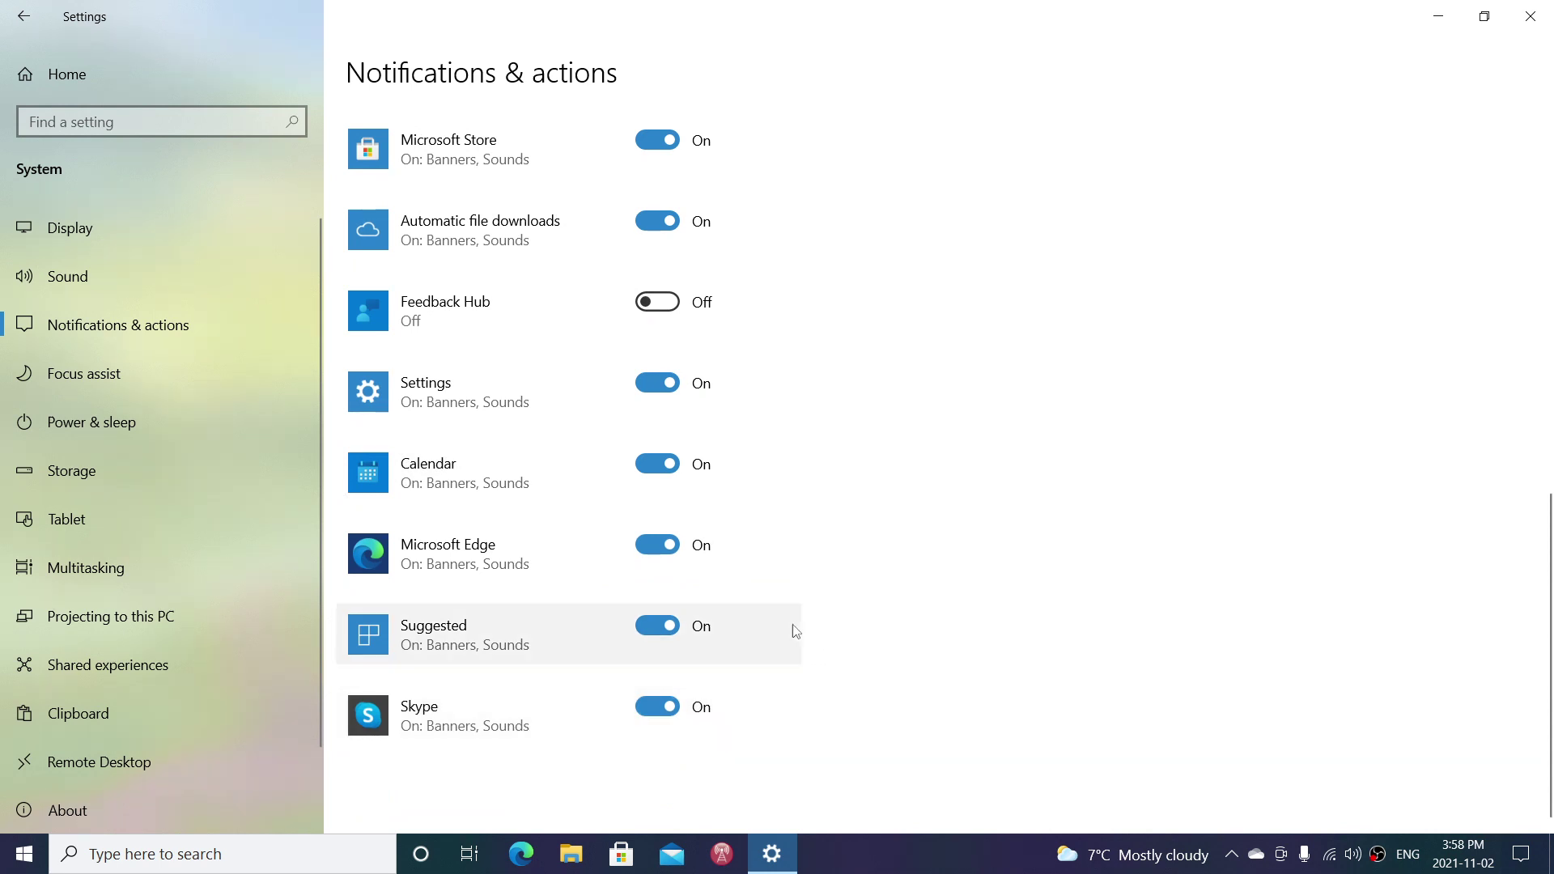
left_click(659, 626)
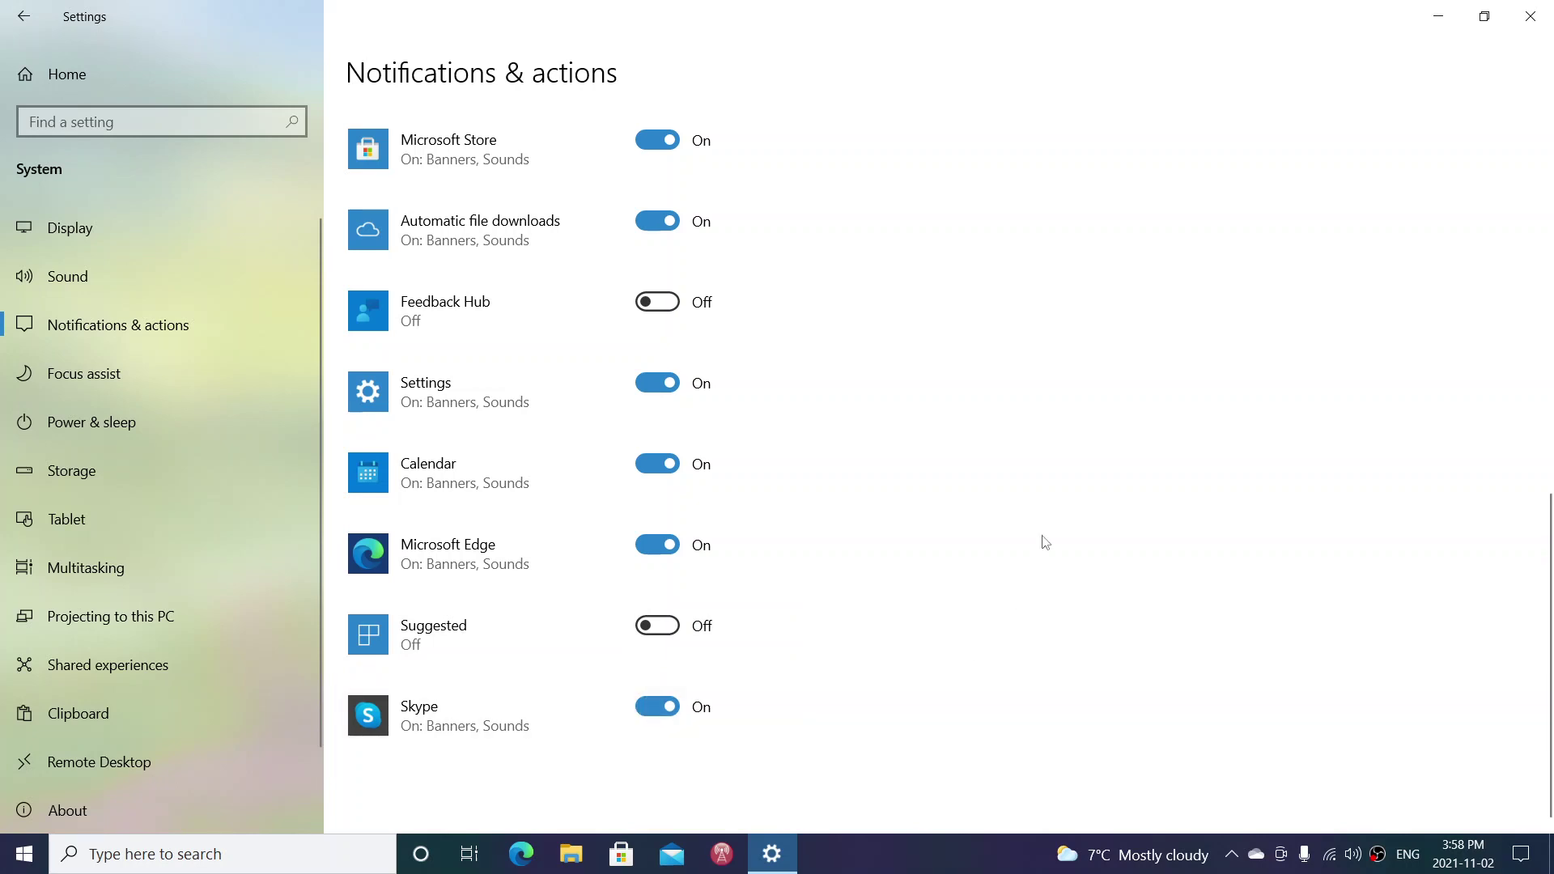
scroll(1044, 542, "up", 15)
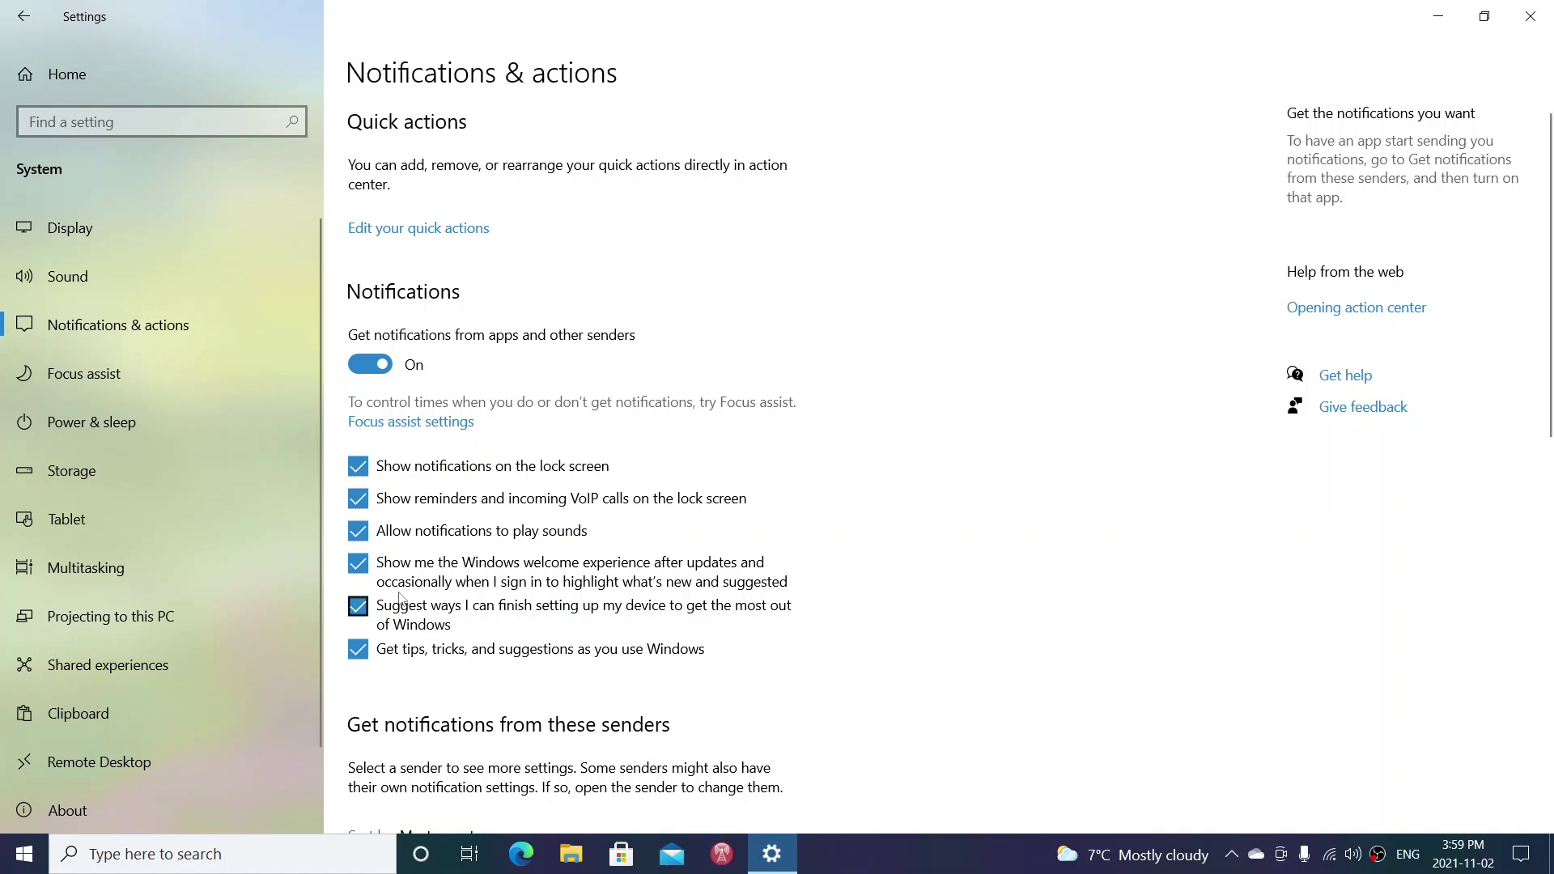
Uncheck the welcome experience, finish-setup suggestions, and 'Get tips, tricks, and suggestions' boxes
left_click(360, 570)
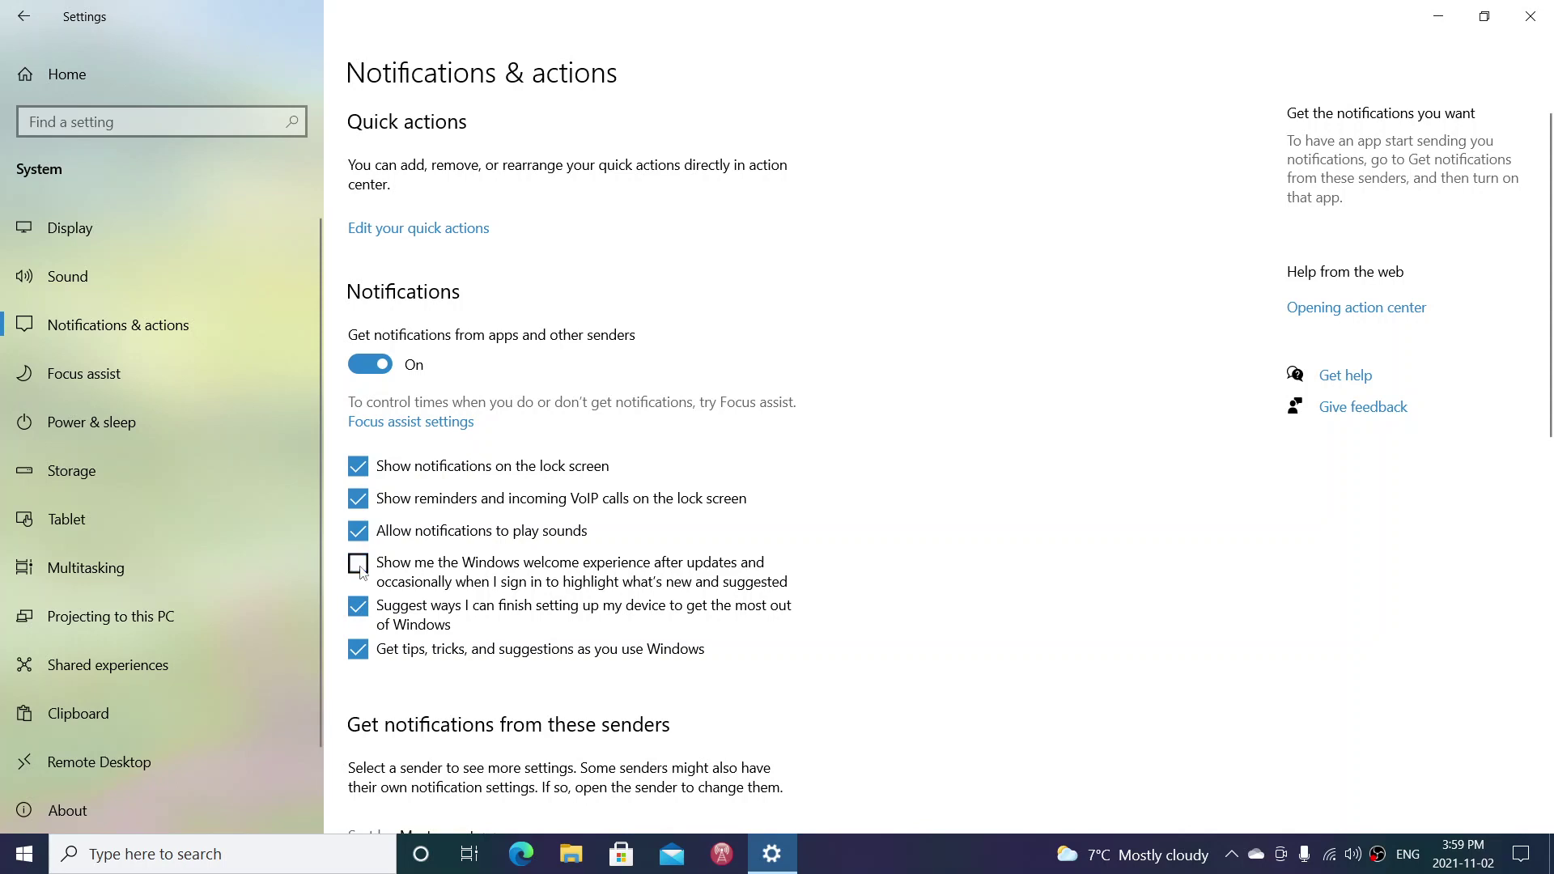
left_click(364, 611)
left_click(357, 654)
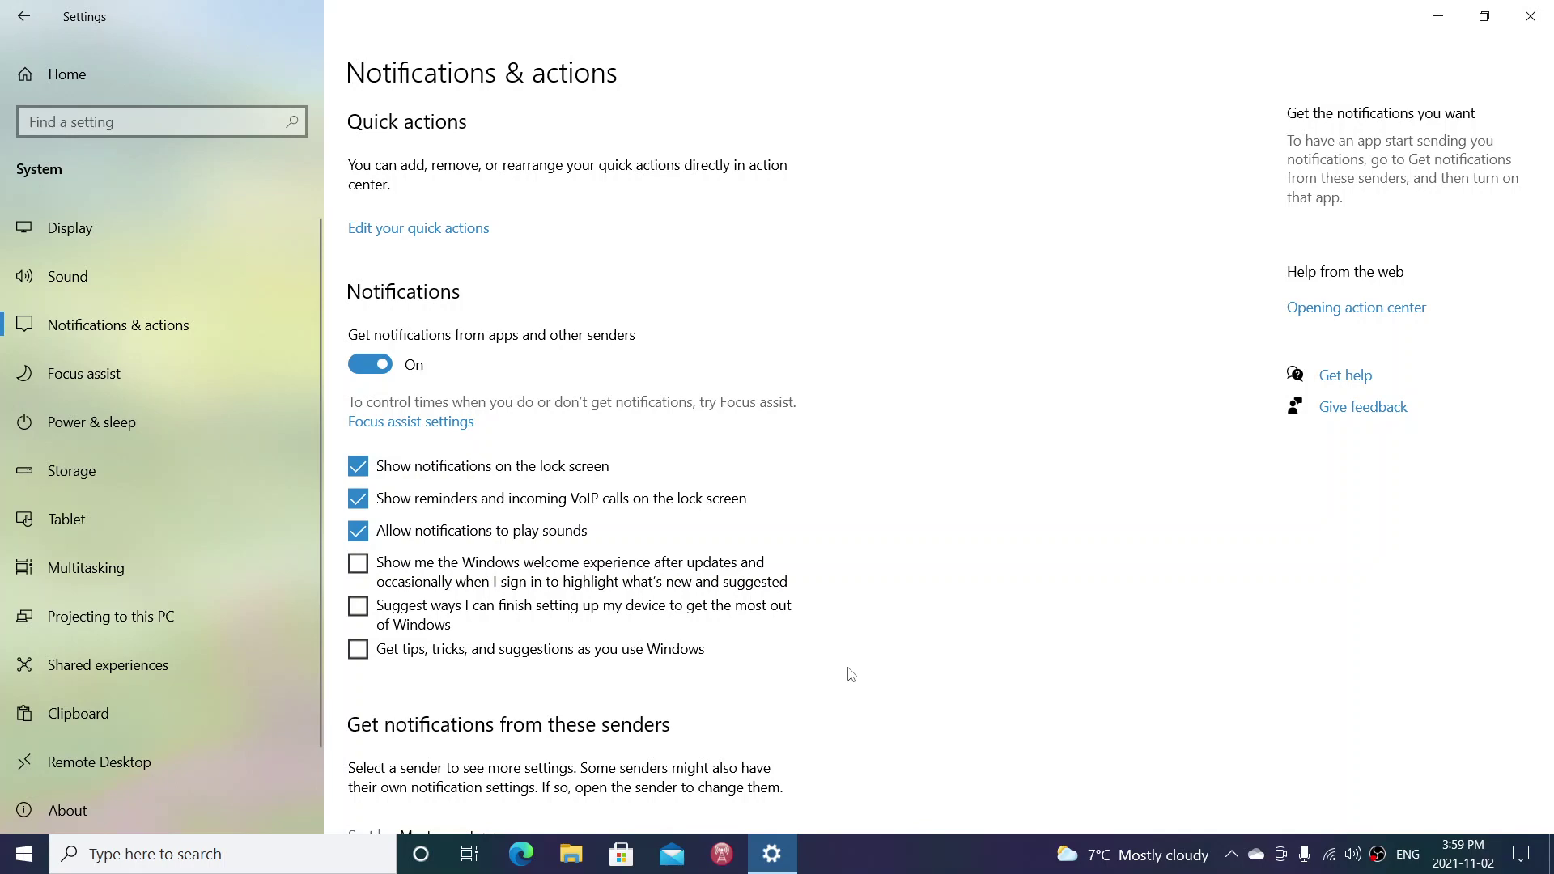
scroll(849, 674, "down", 15)
scroll(850, 674, "up", 15)
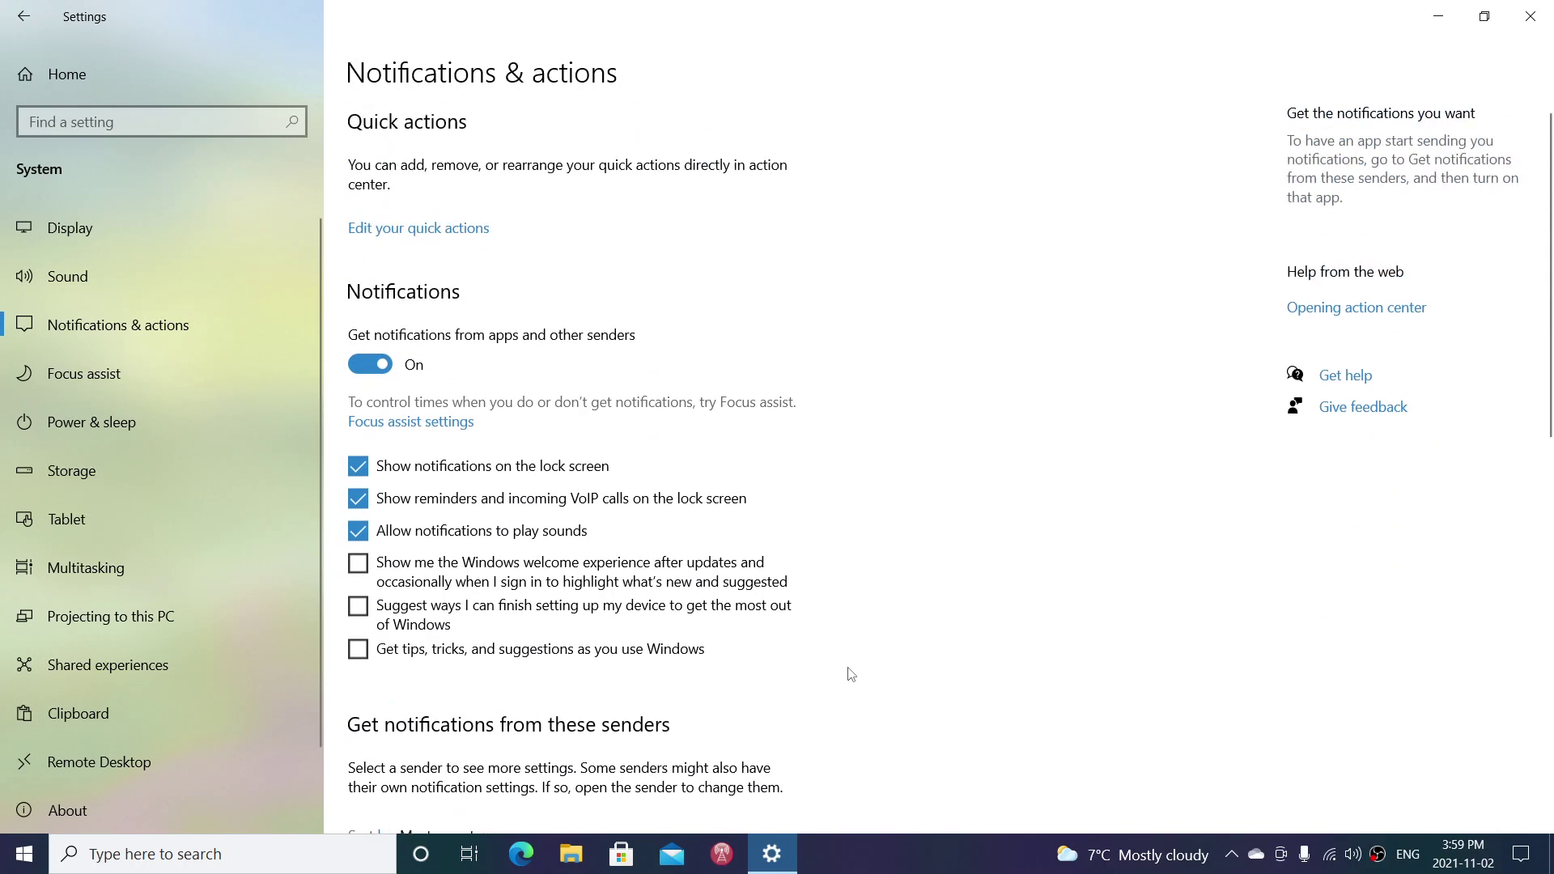
scroll(849, 674, "down", 10)
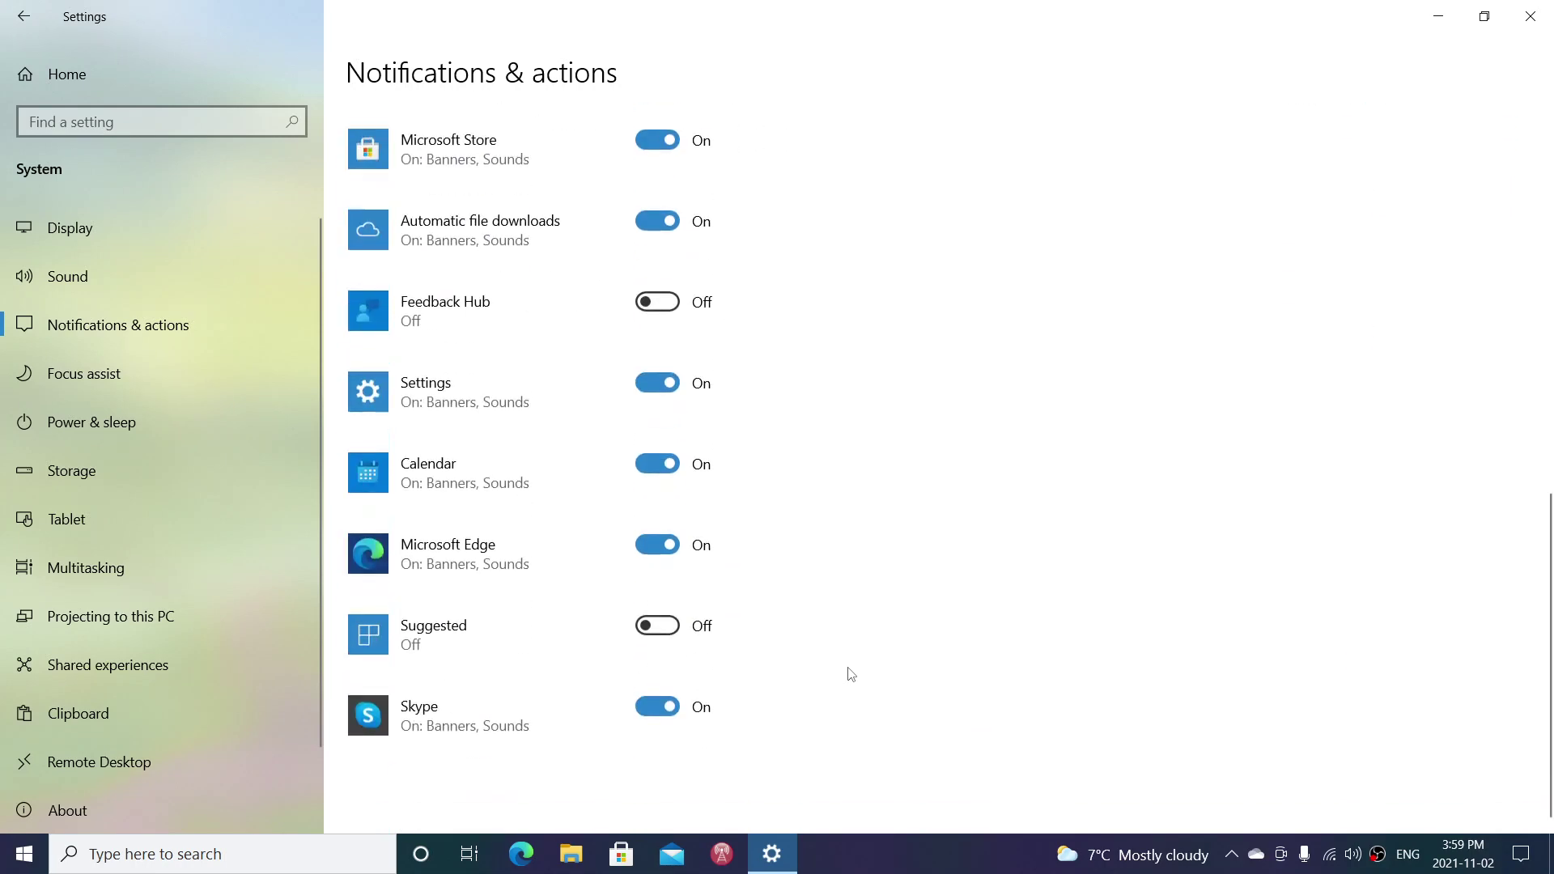
scroll(850, 674, "up", 10)
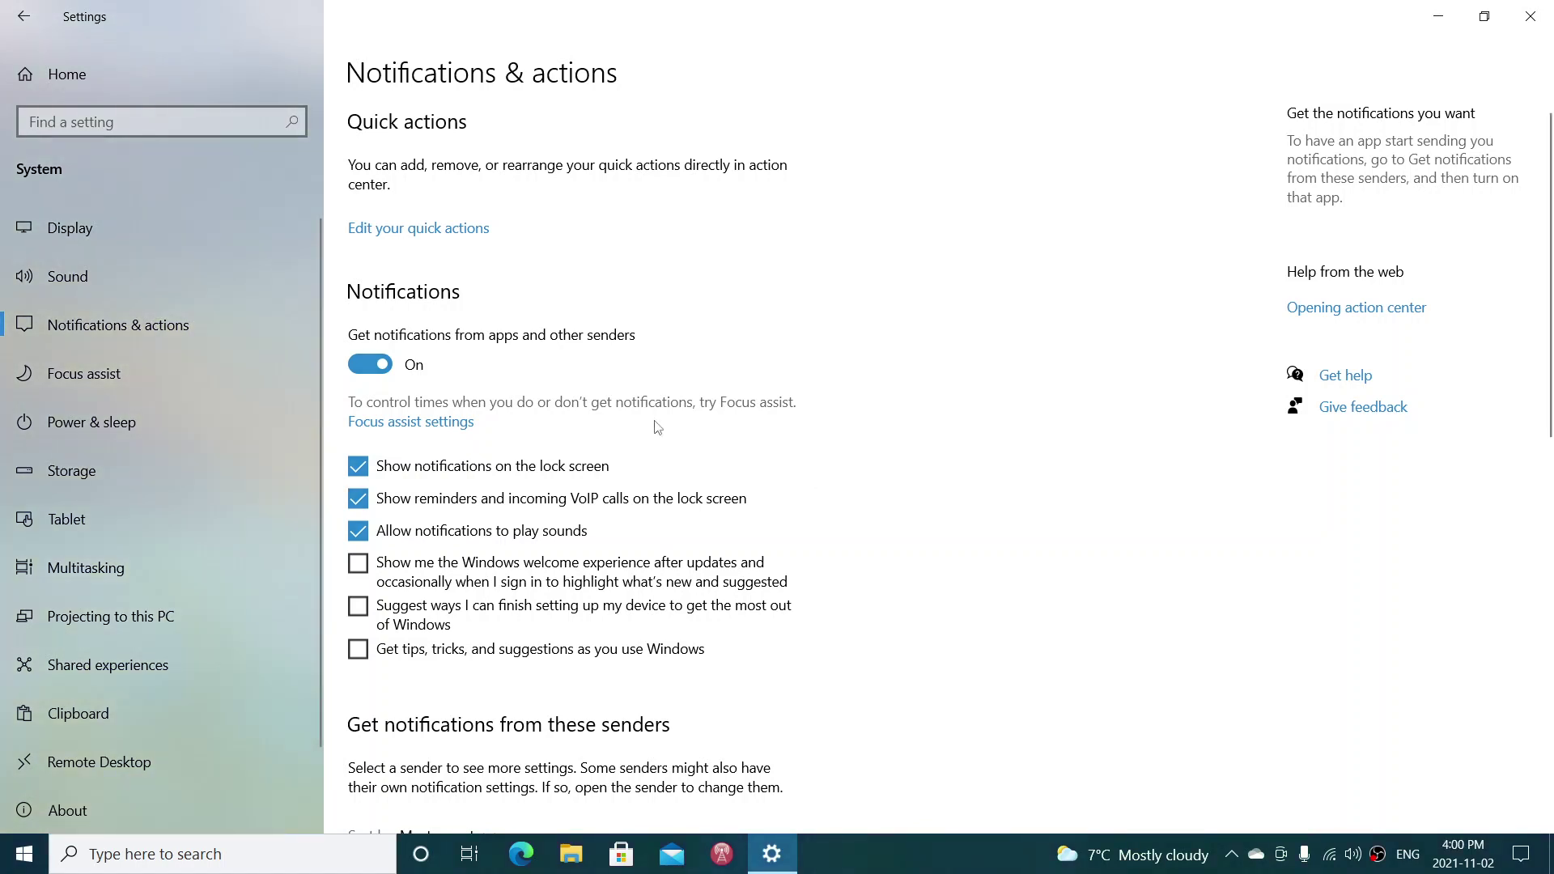
Check the Focus assist settings, return, and bring up the Mail app's notification settings
left_click(432, 424)
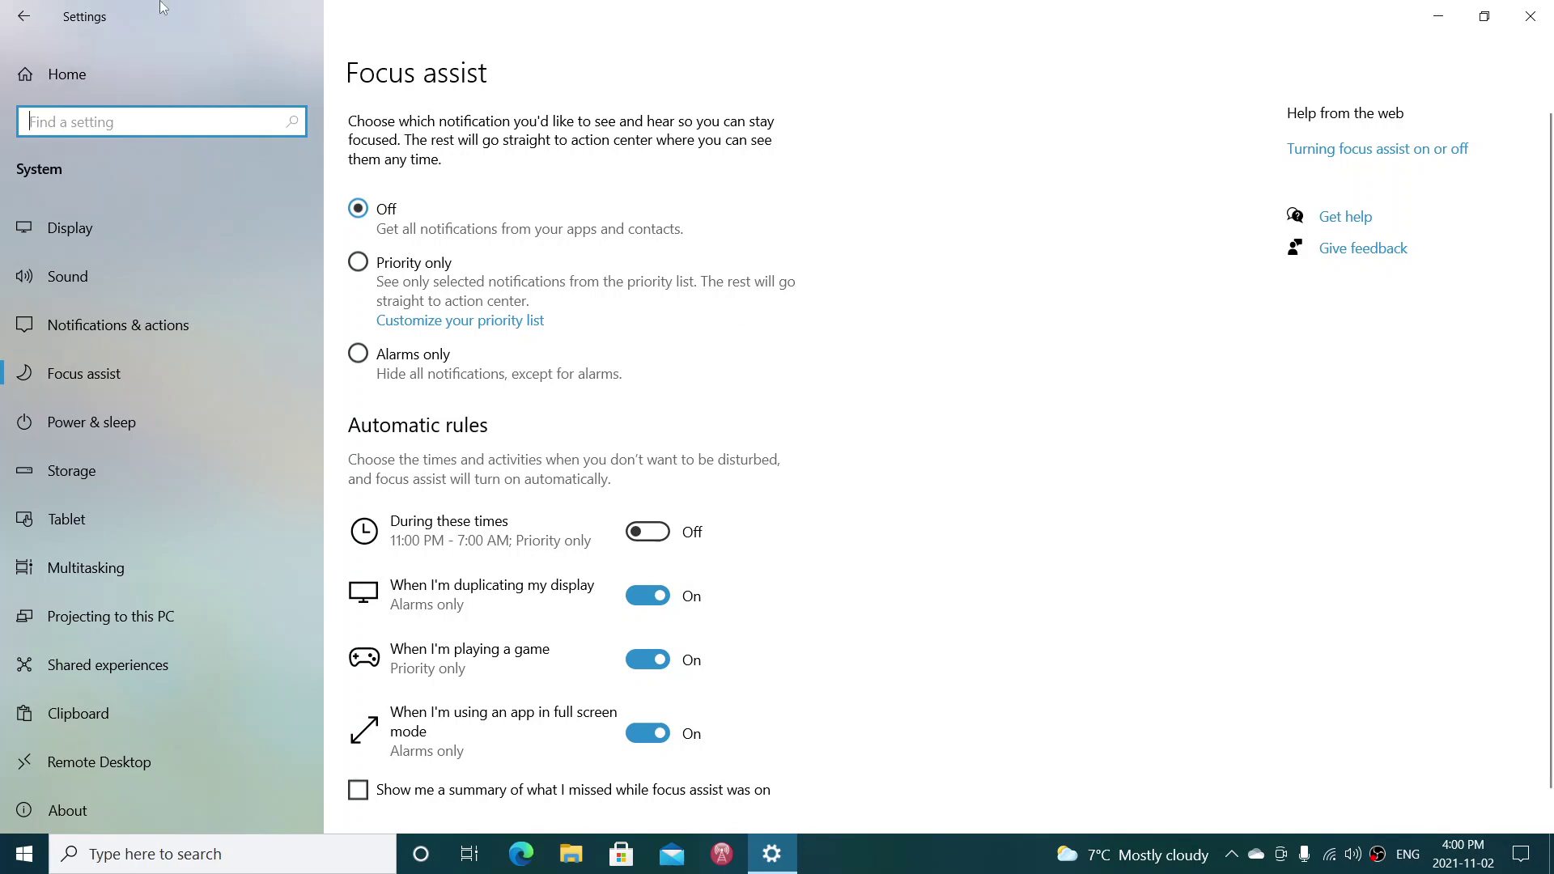
left_click(25, 24)
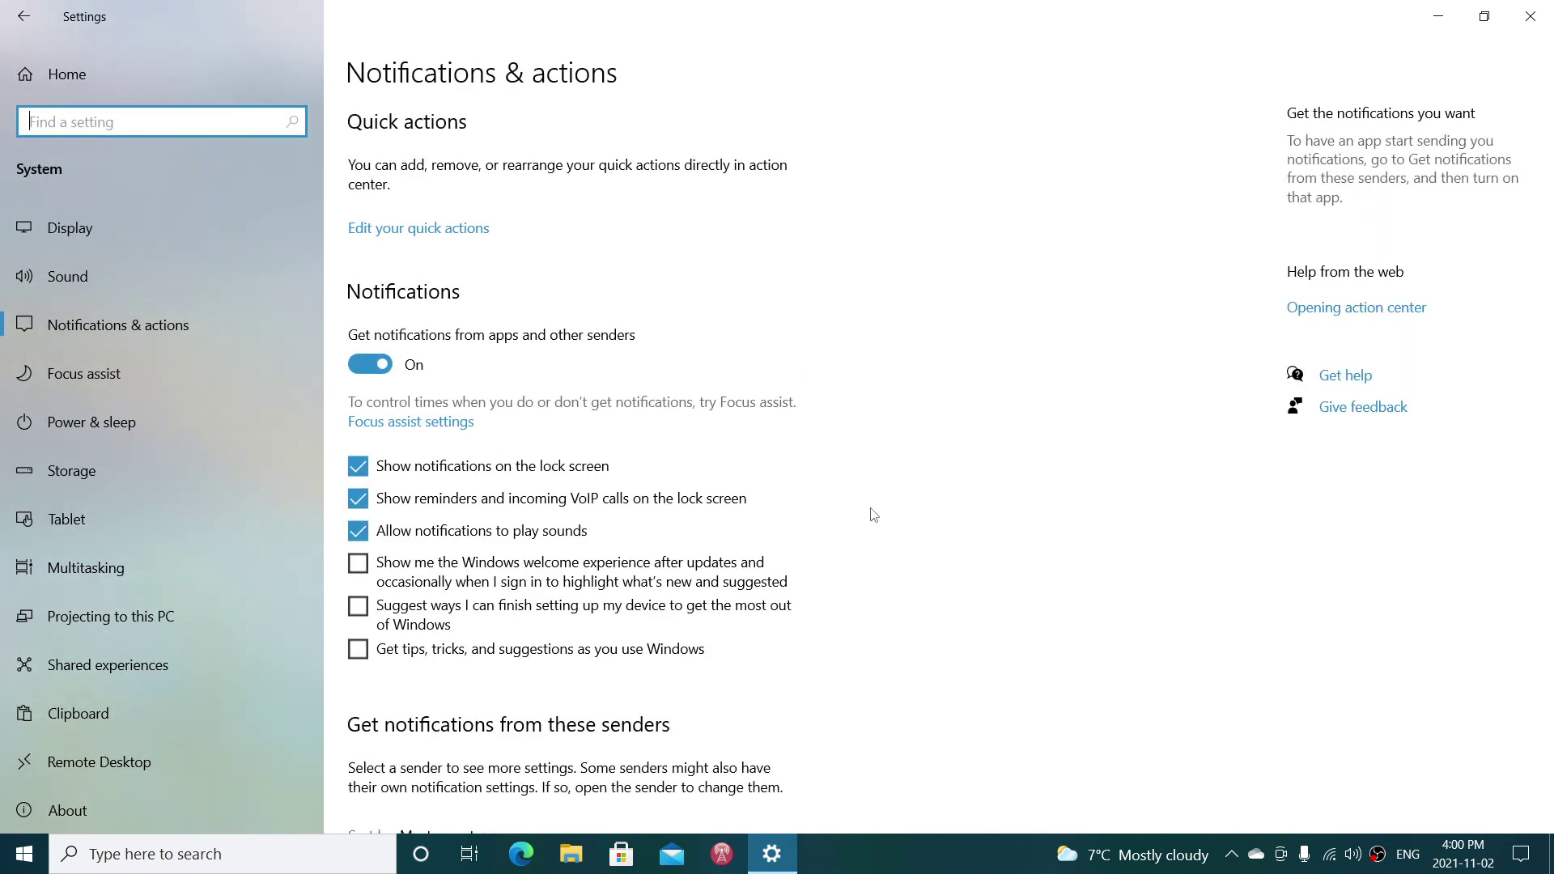
scroll(874, 515, "down", 6)
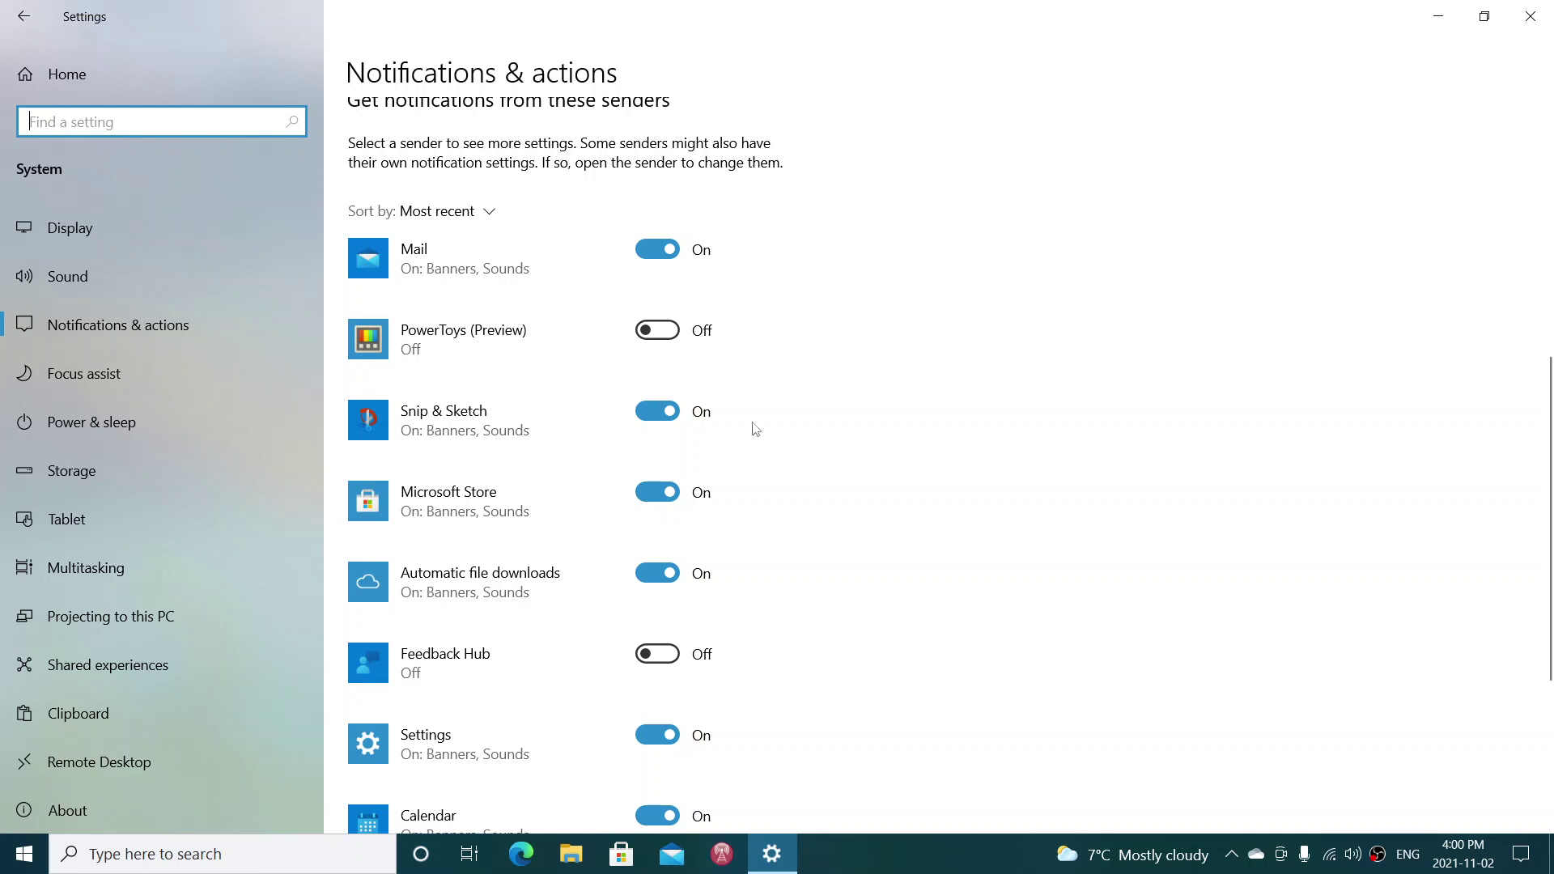
left_click(414, 266)
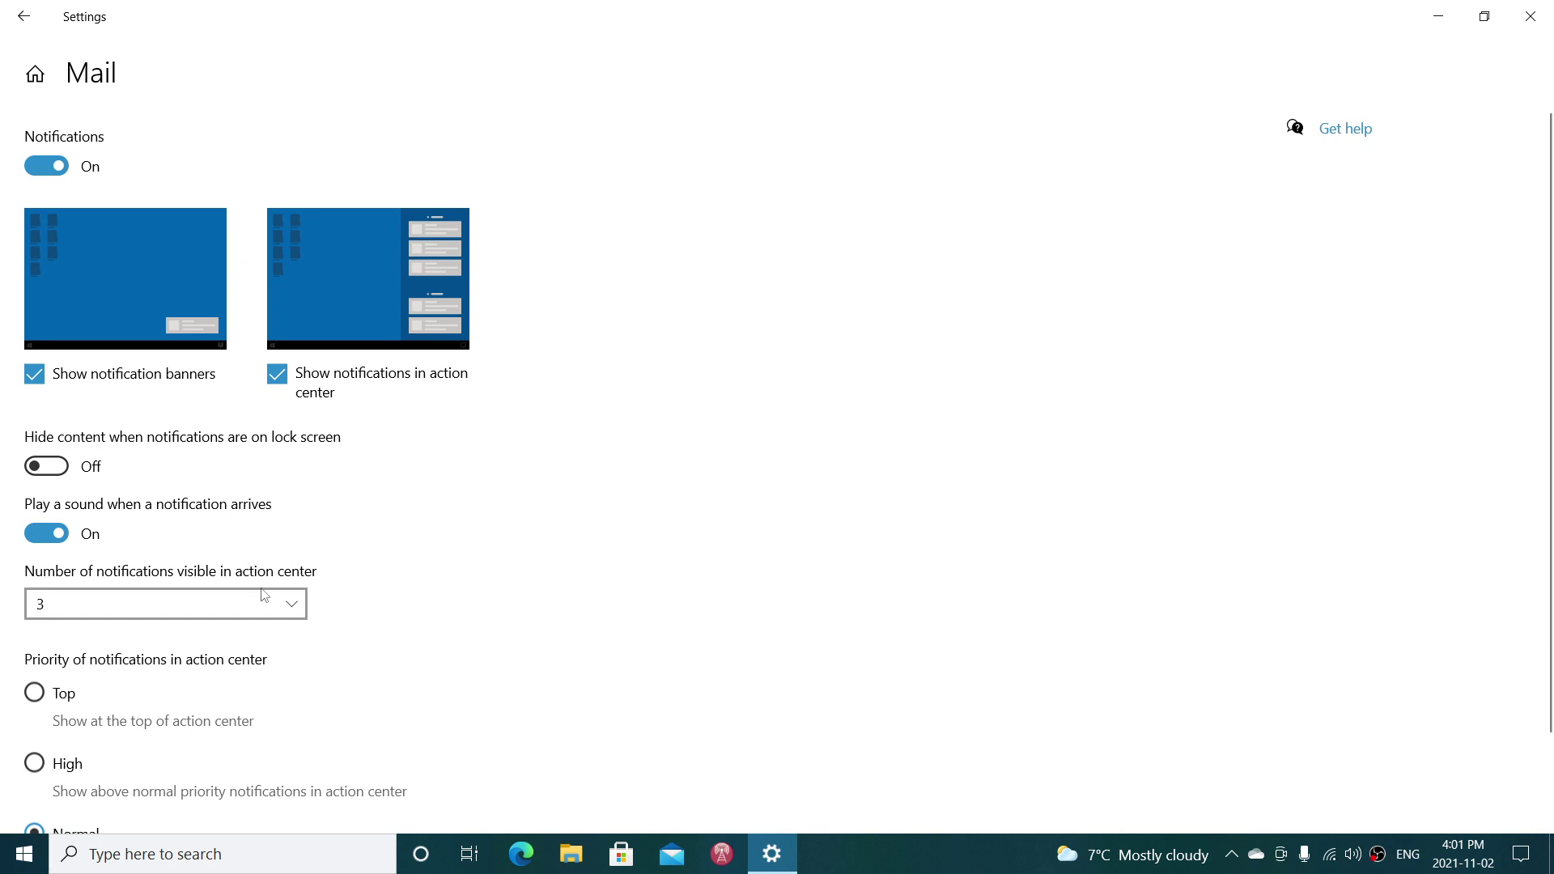
Keep Mail's visible notification count at 3 and return to Notifications & actions
left_click(263, 615)
left_click(569, 582)
scroll(475, 610, "down", 2)
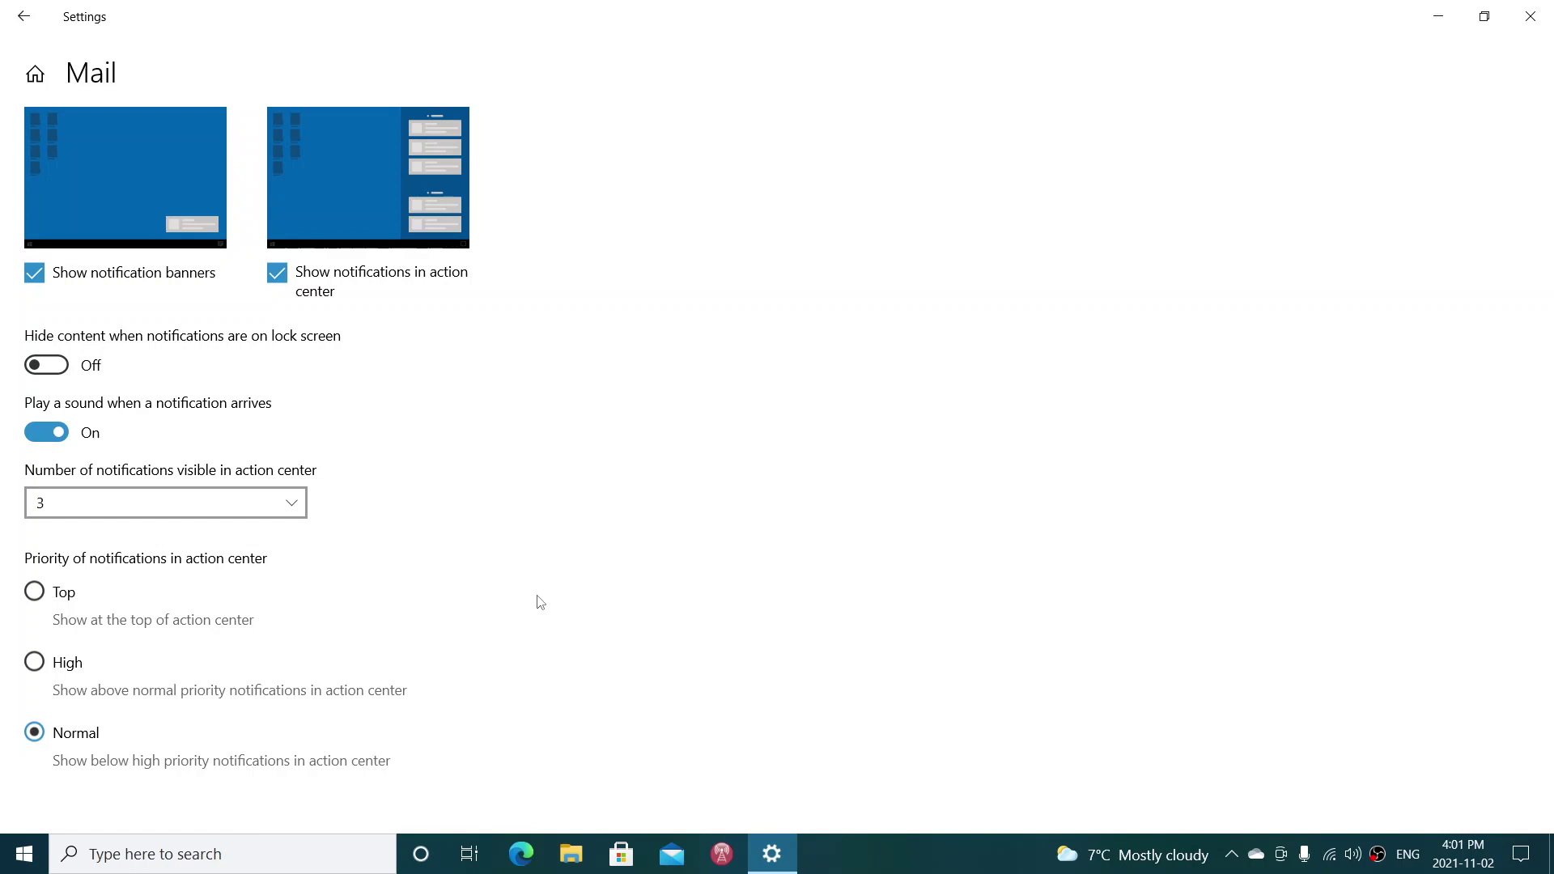
scroll(535, 607, "up", 3)
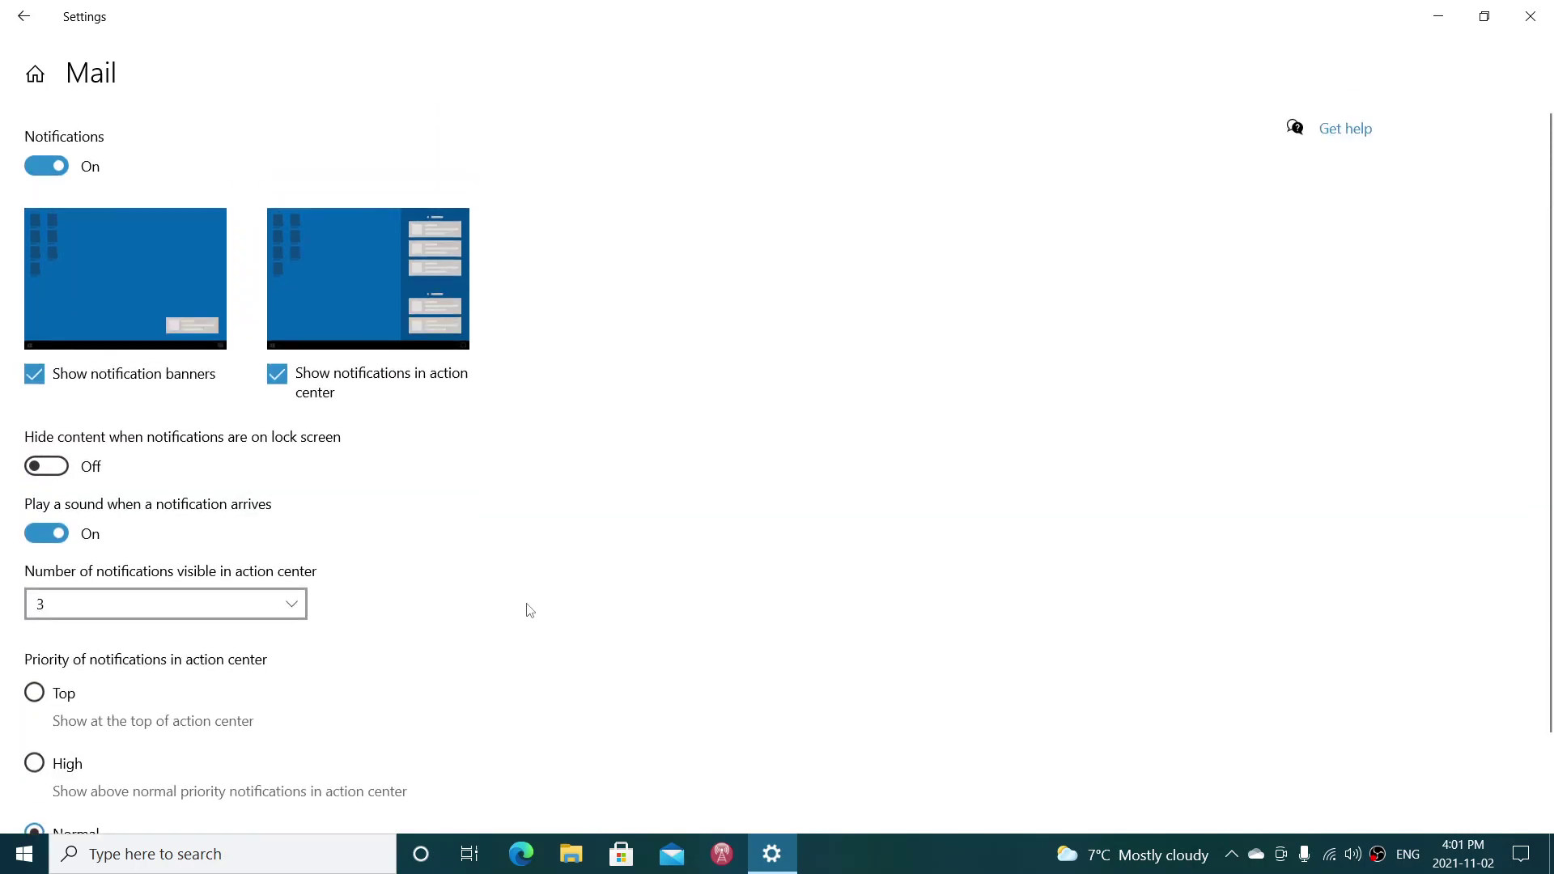
left_click(24, 19)
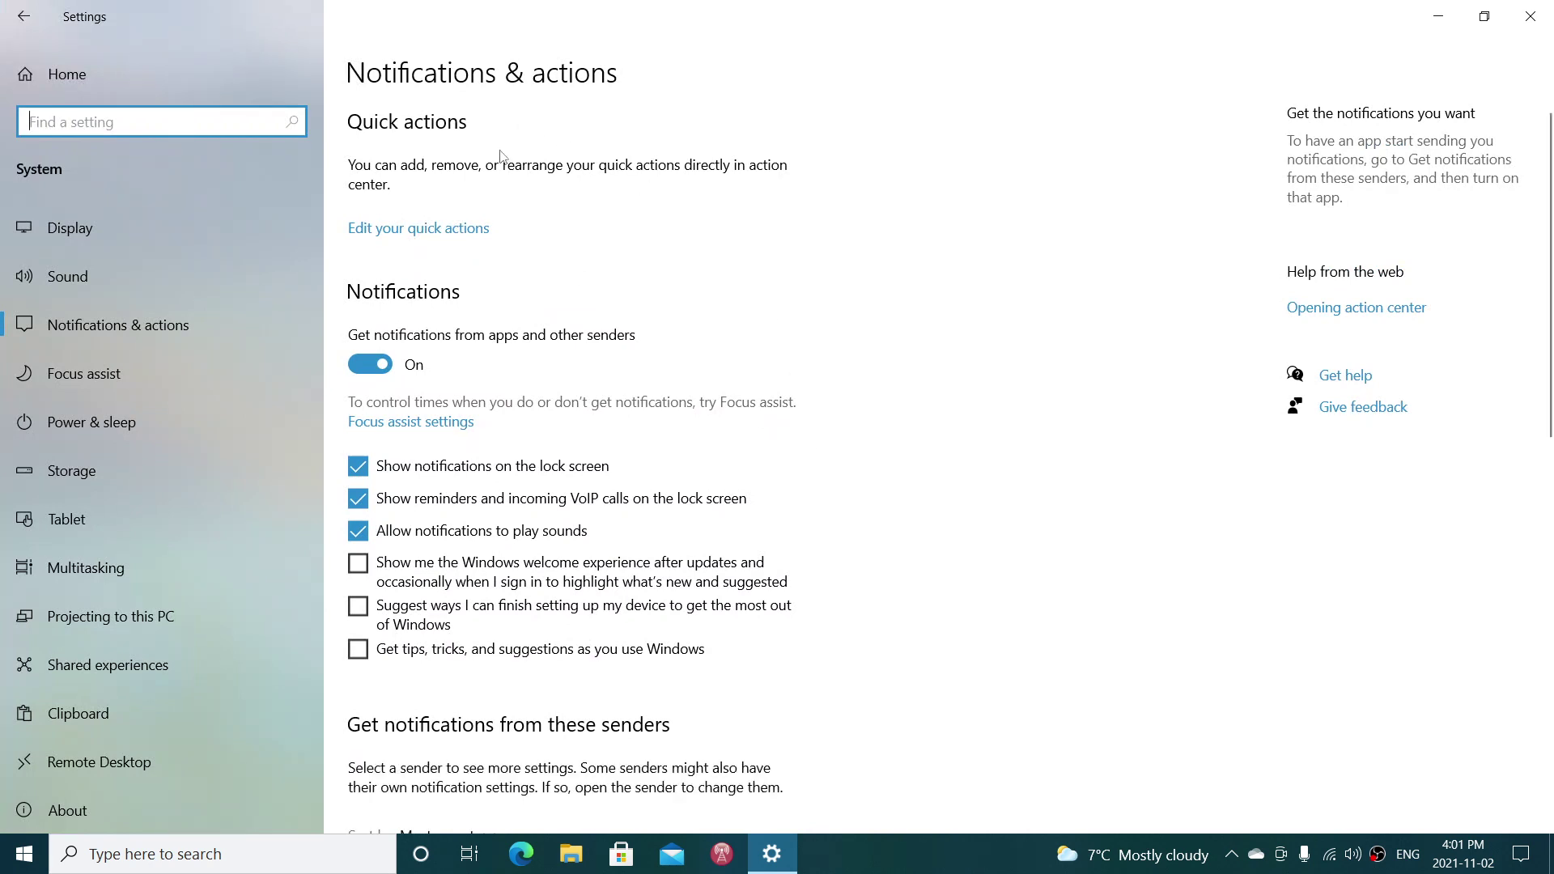
Preview the quick actions editor and close it without making changes
left_click(427, 231)
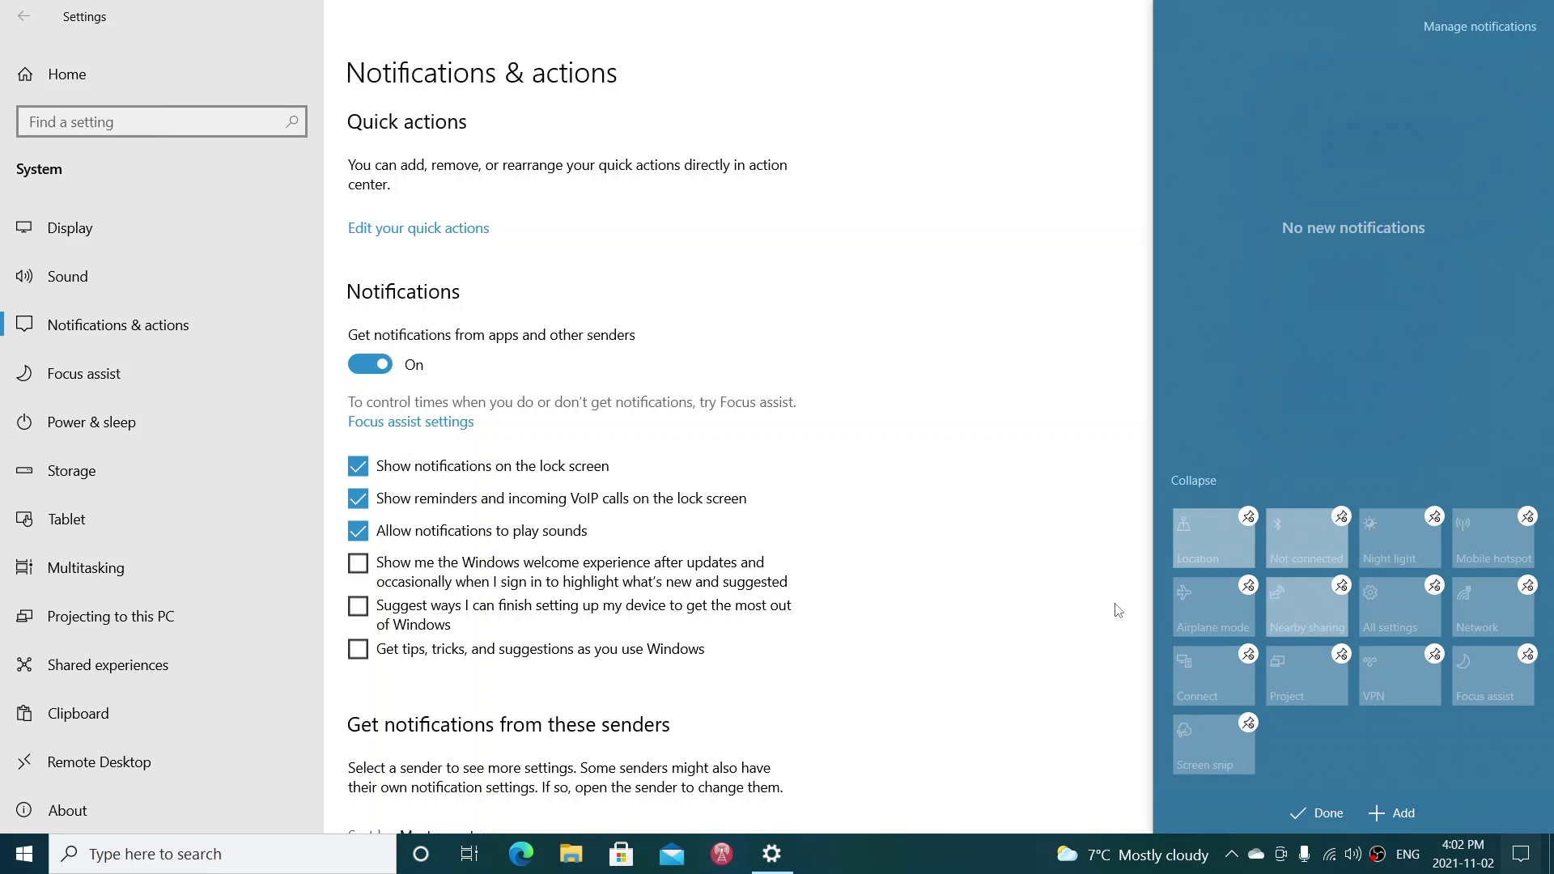
left_click(1105, 455)
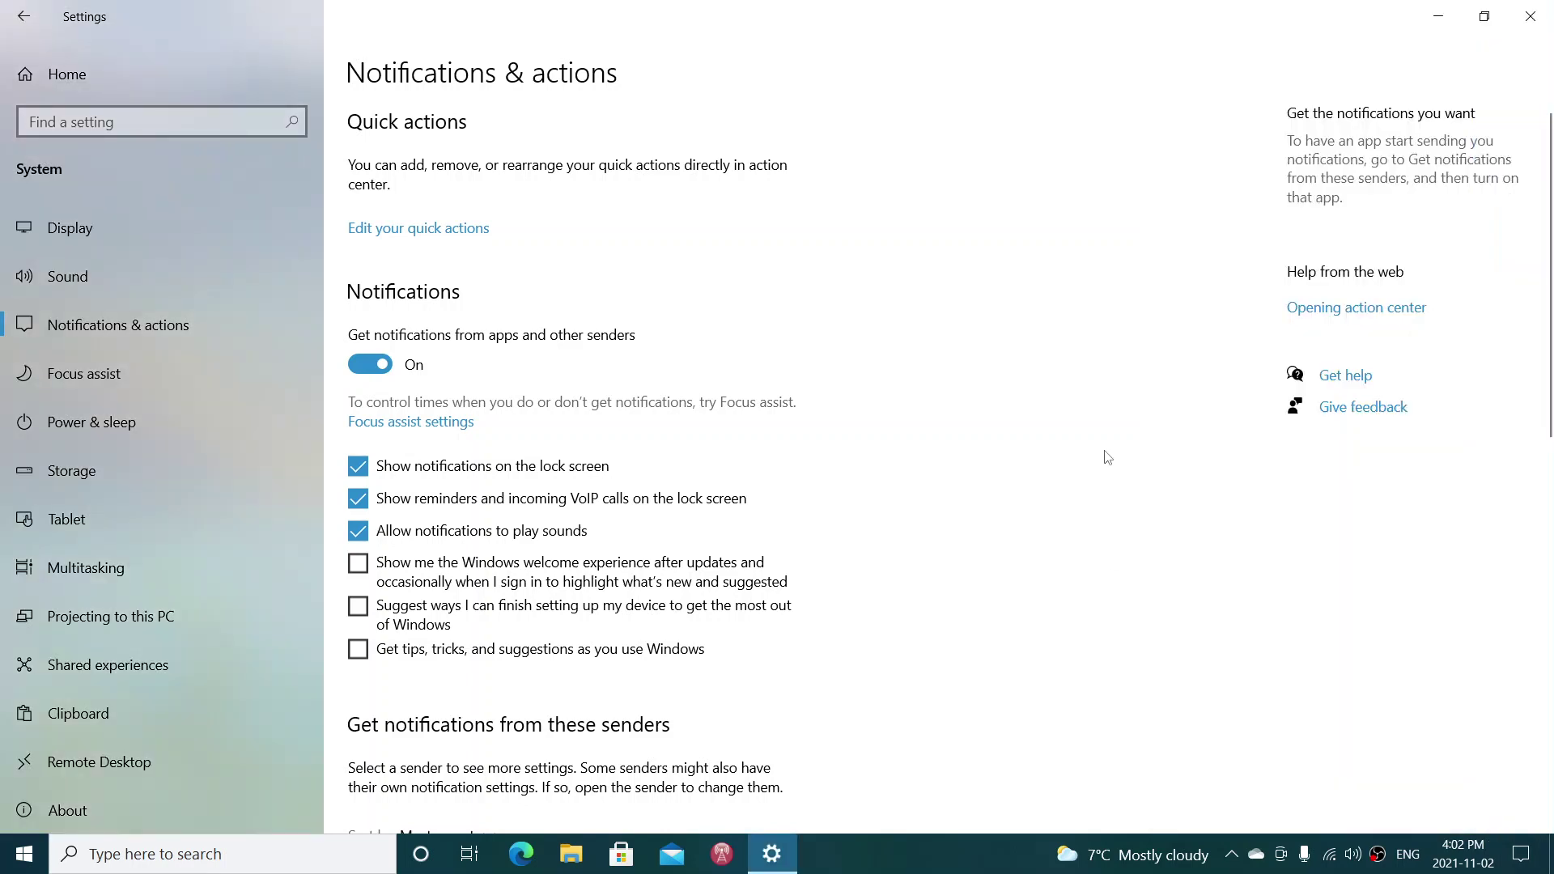
left_click(1534, 14)
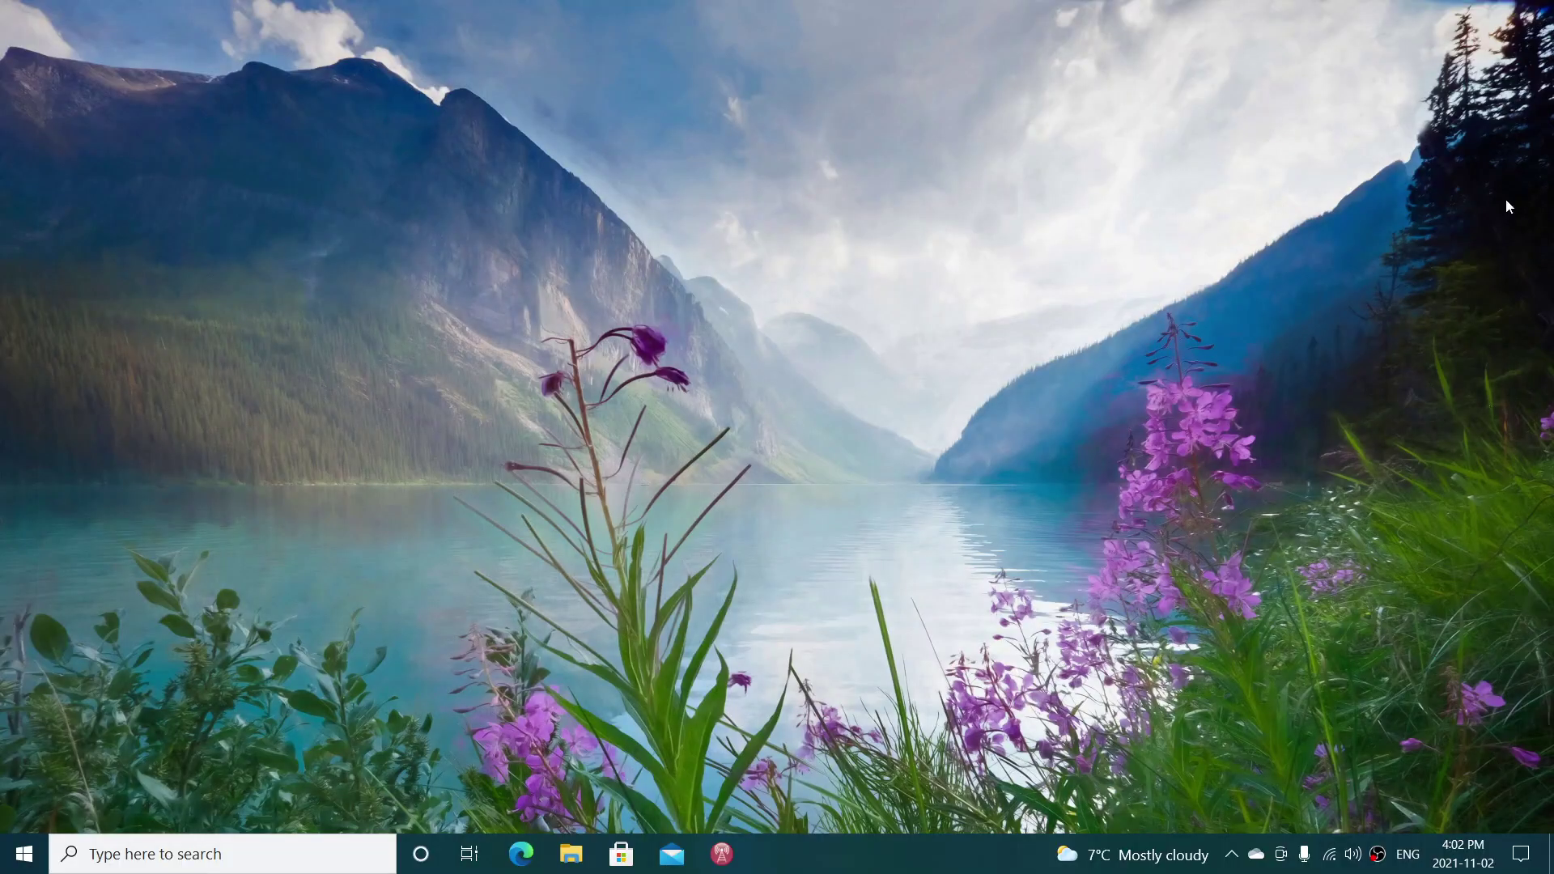
left_click(1522, 854)
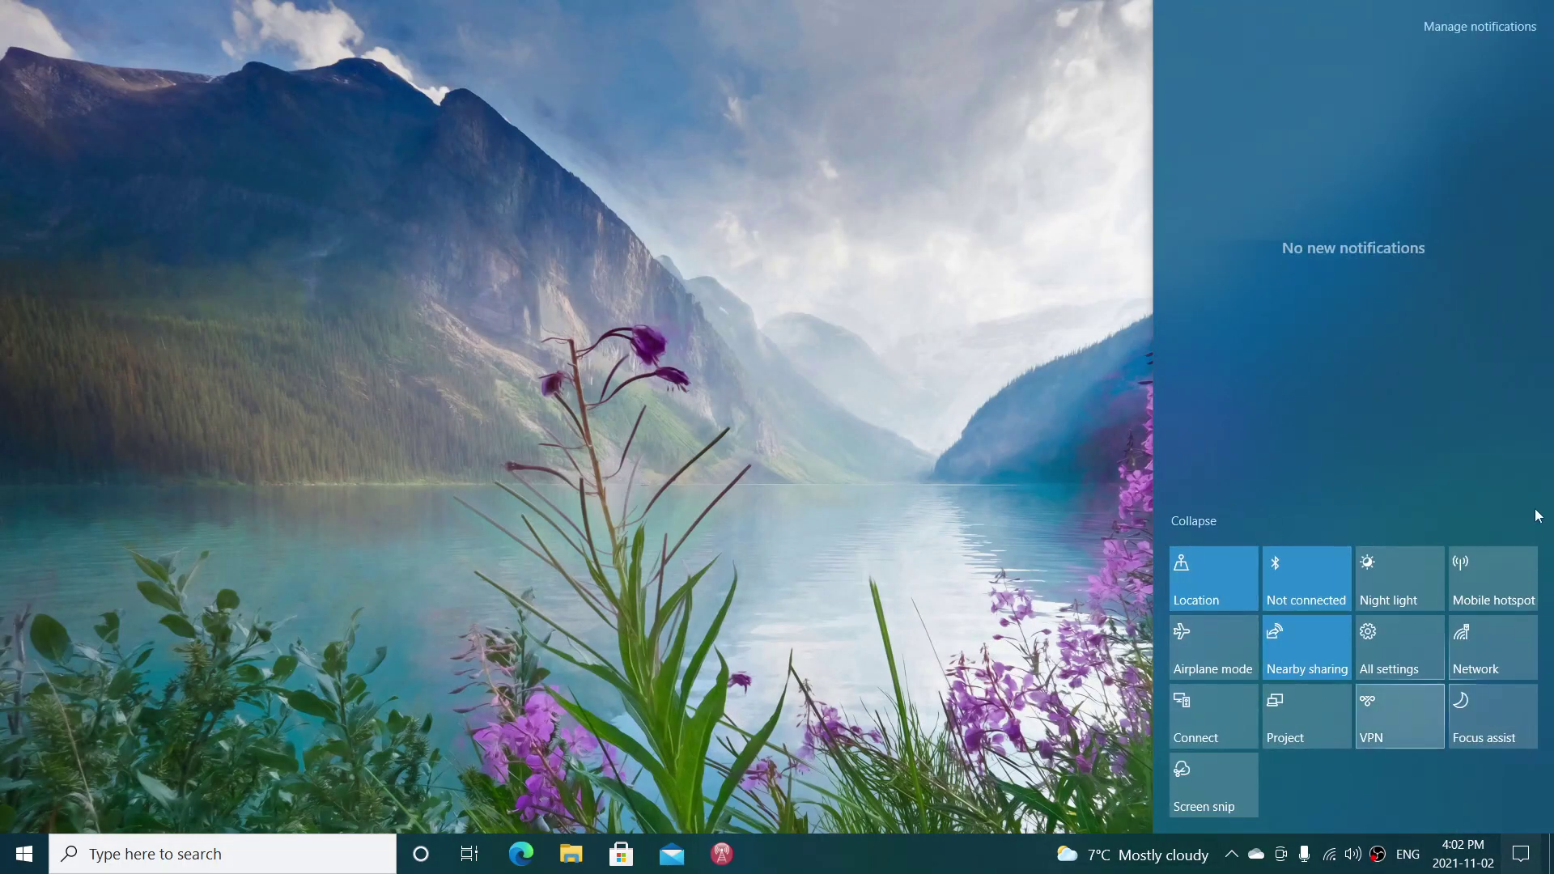
left_click(905, 435)
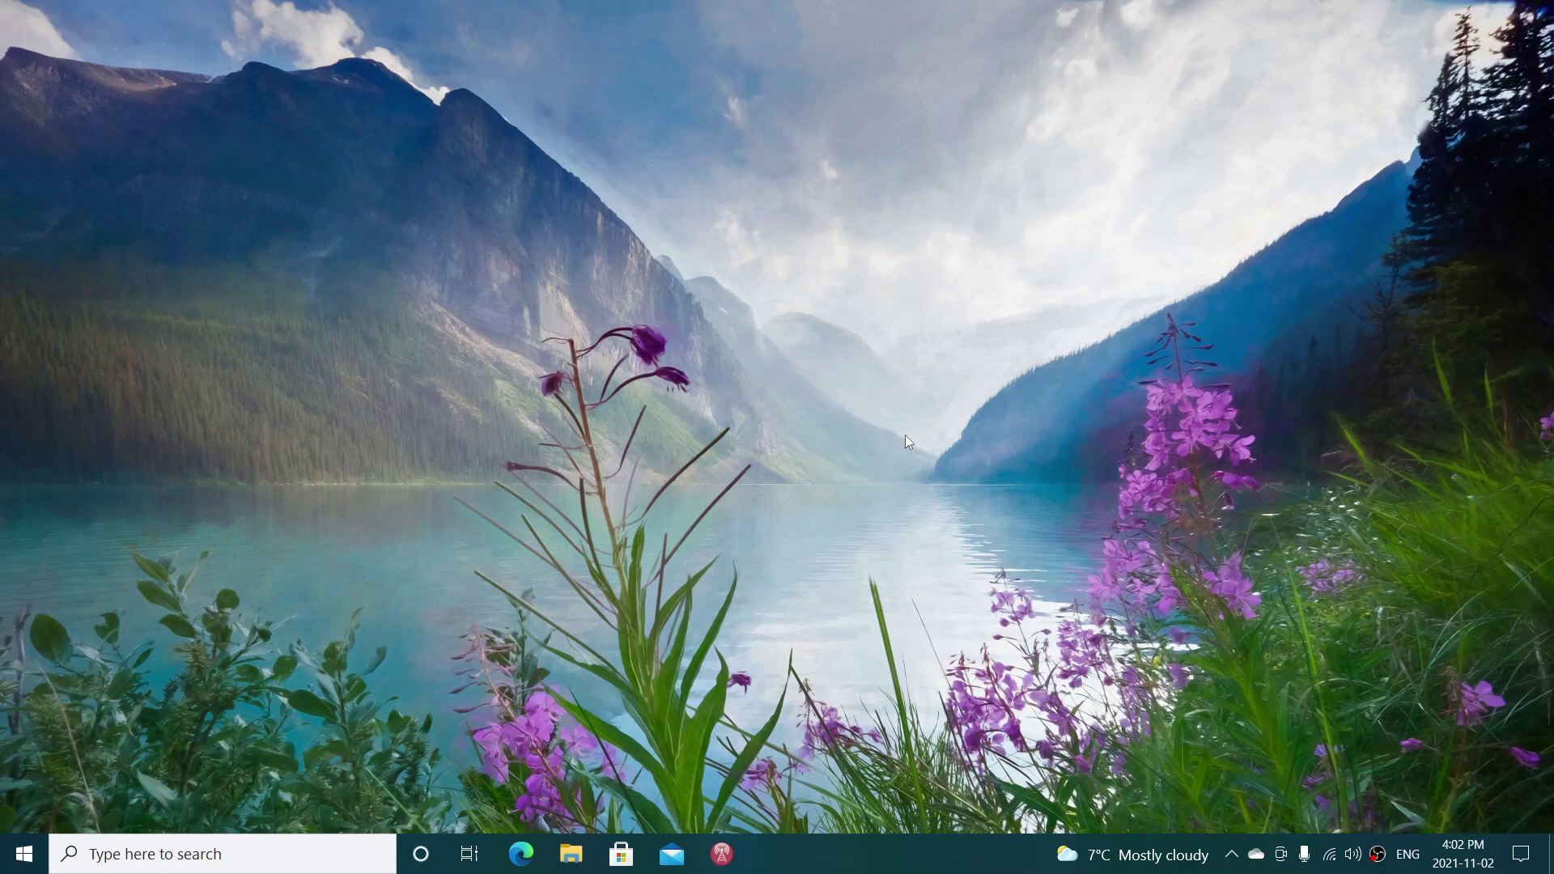